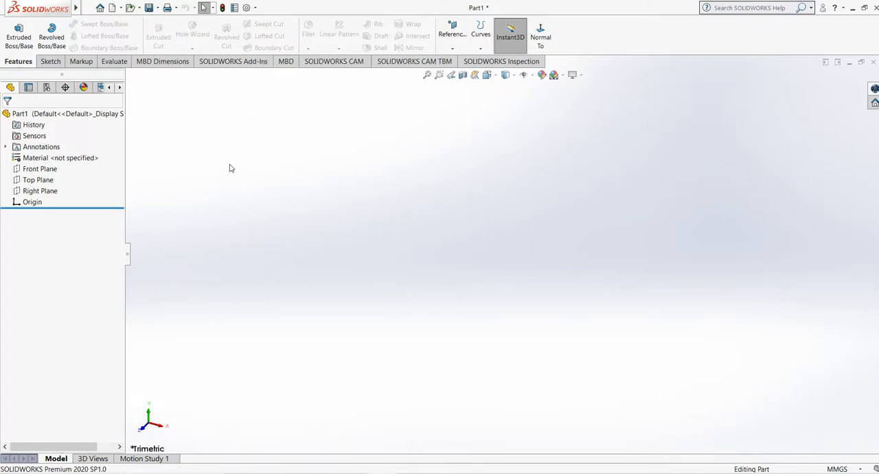
Step: Sketch a center rectangle centred on the origin on the Front Plane and exit the sketch
left_click(40, 168)
left_click(50, 62)
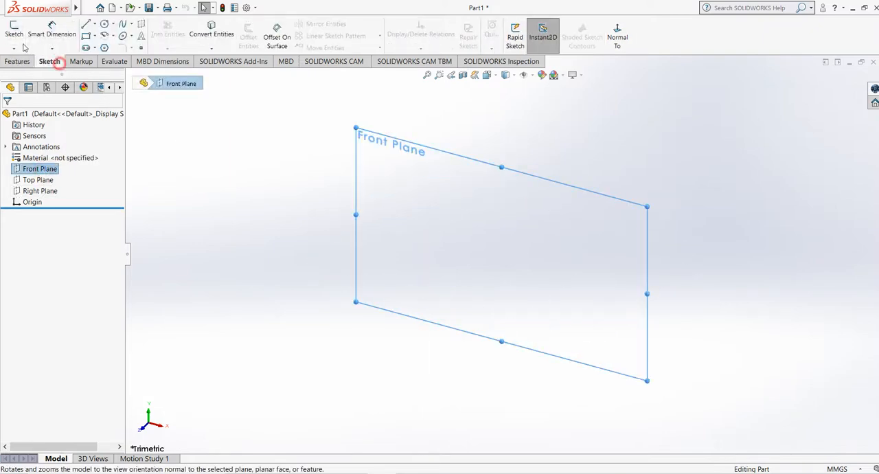
left_click(13, 31)
left_click(86, 35)
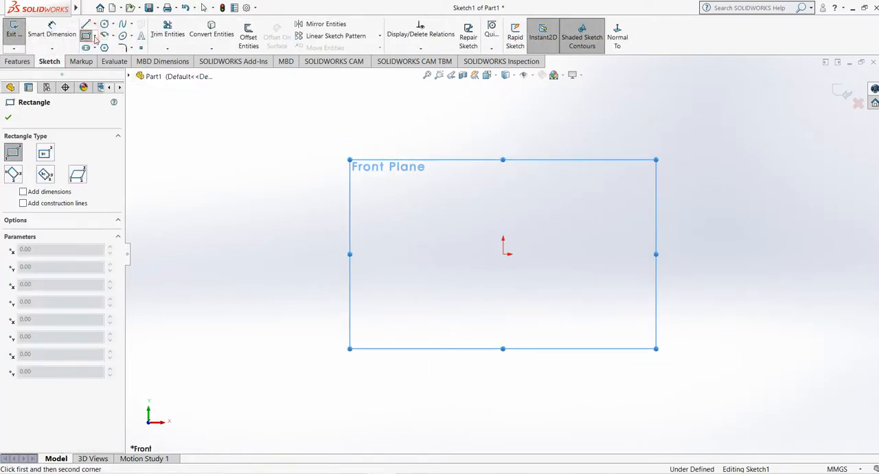
left_click(95, 35)
left_click(110, 59)
left_click(503, 254)
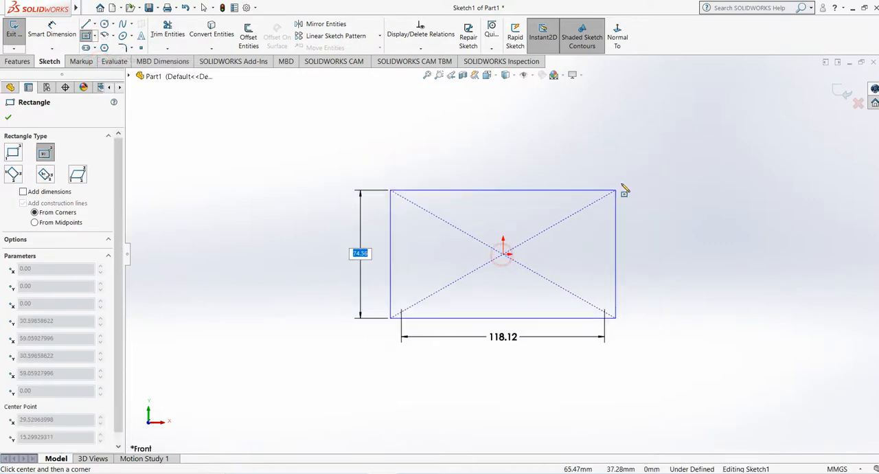
left_click(624, 176)
right_click(674, 148)
left_click(694, 155)
left_click(845, 92)
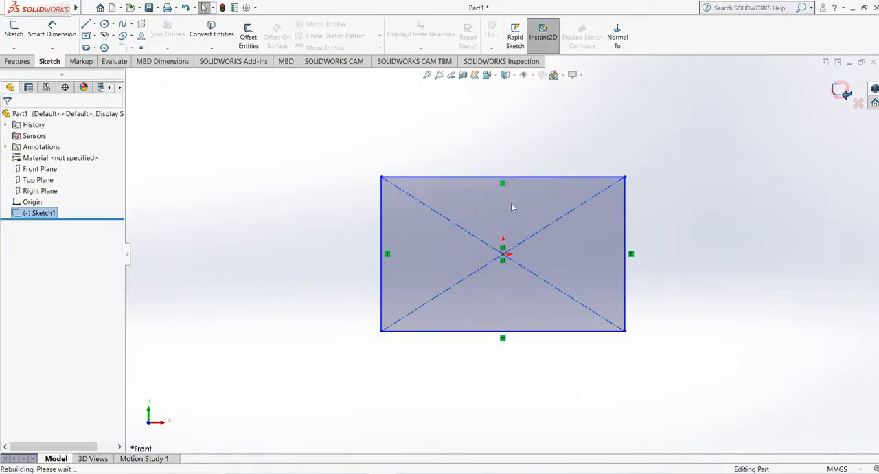
Step: Extrude the rectangle as a blind boss 83 mm deep to form a solid block
middle_click_drag(497, 232, 444, 279)
left_click(22, 62)
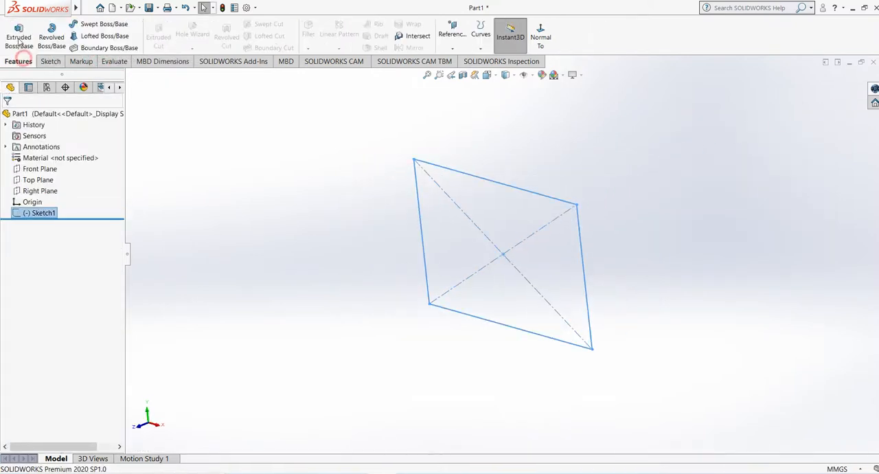
left_click(19, 44)
middle_click_drag(344, 214, 473, 274)
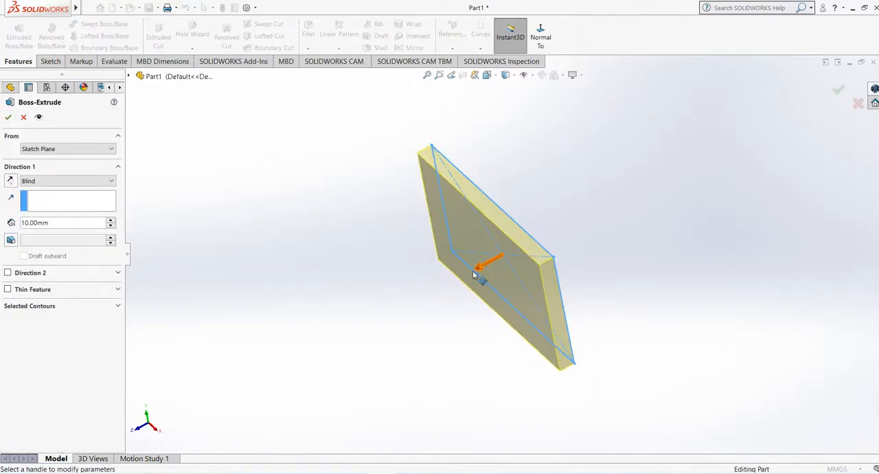
left_click_drag(473, 275, 375, 315)
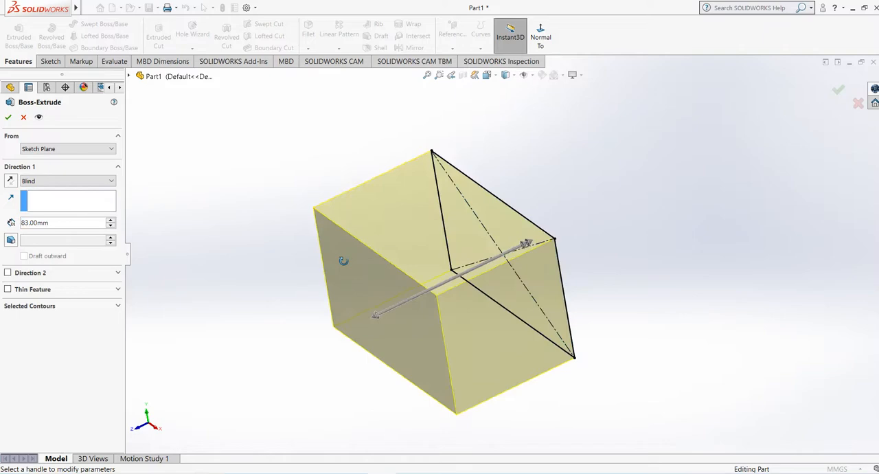
left_click(8, 117)
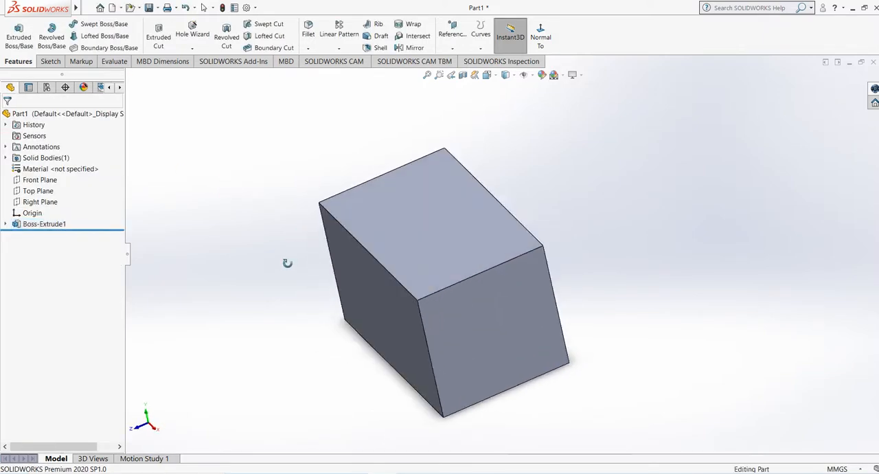
Step: Sketch a circle of about 27 mm radius centred on the origin on the block's front face and exit the sketch
middle_click_drag(288, 263, 291, 256)
key("ctrl+7")
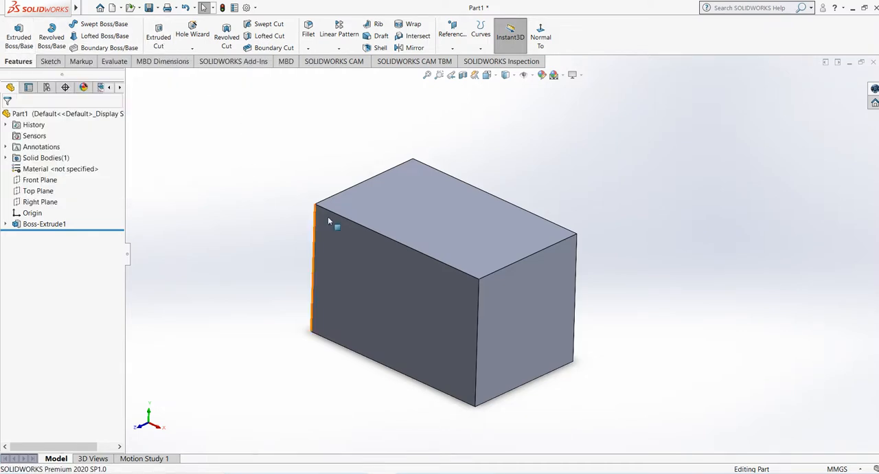
left_click(401, 296)
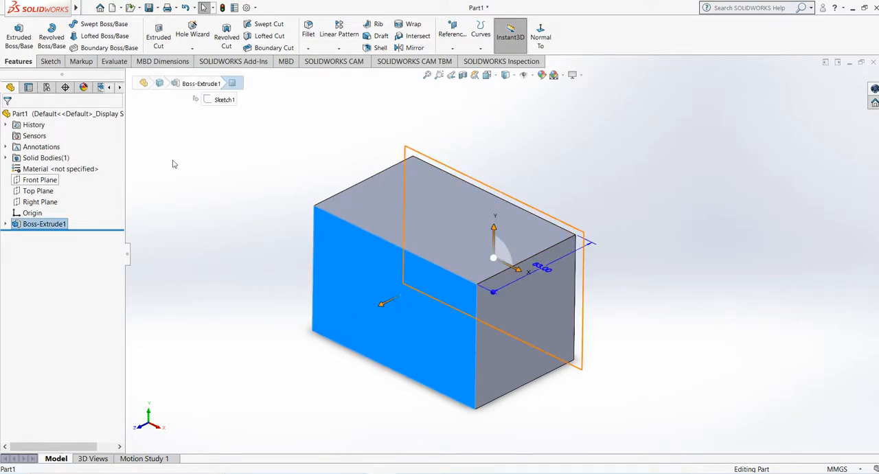
left_click(50, 61)
left_click(13, 33)
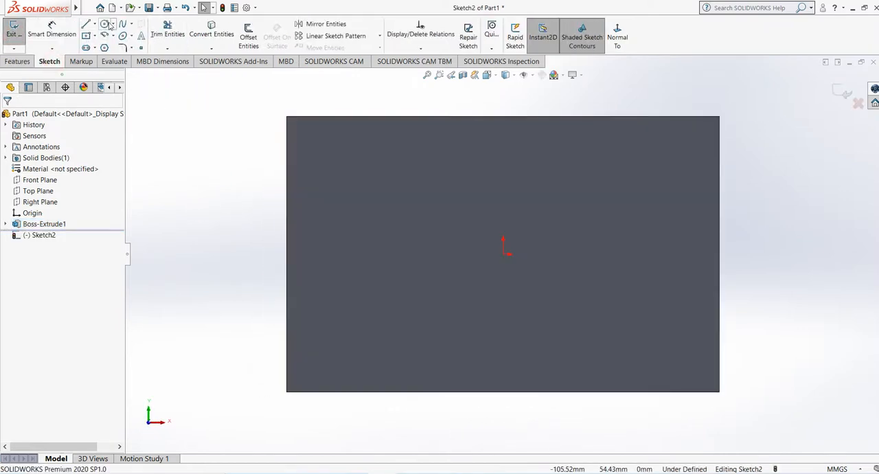
left_click(105, 24)
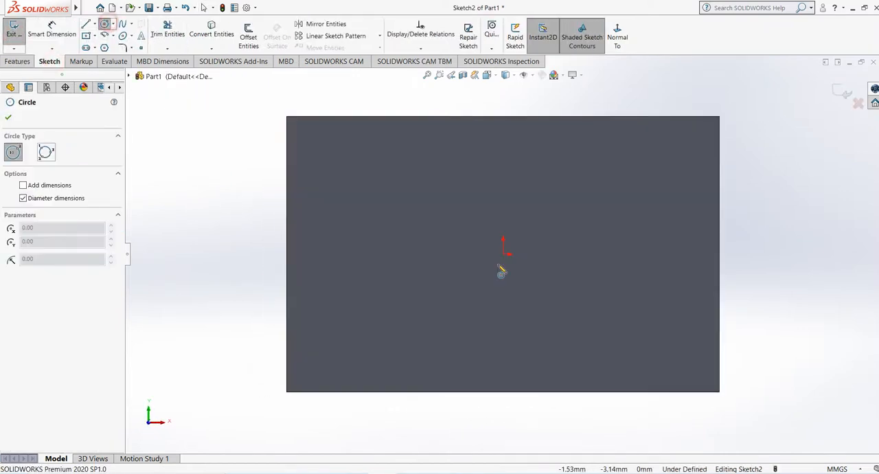
left_click(503, 254)
left_click(544, 336)
right_click(635, 238)
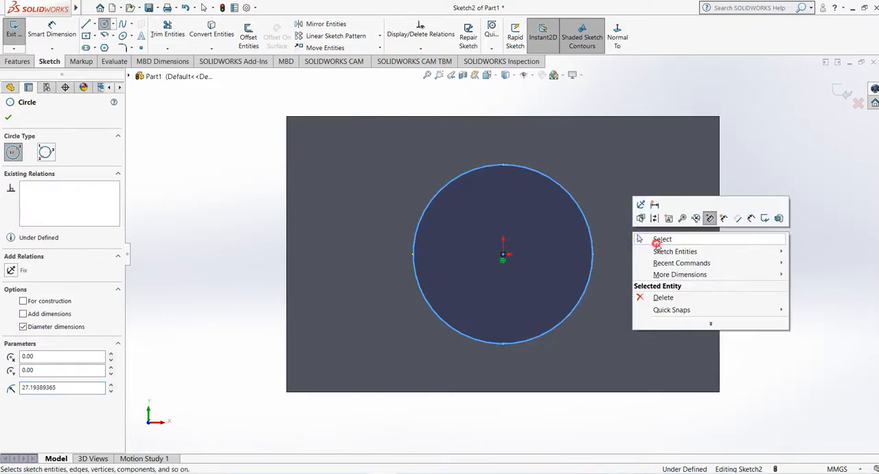
left_click(662, 239)
middle_click_drag(565, 287, 677, 207)
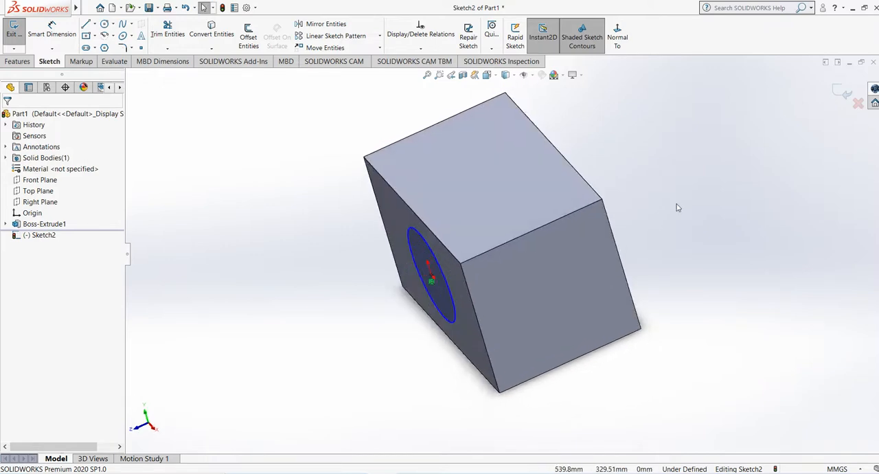
middle_click_drag(516, 195, 628, 238)
middle_click_drag(416, 257, 641, 208)
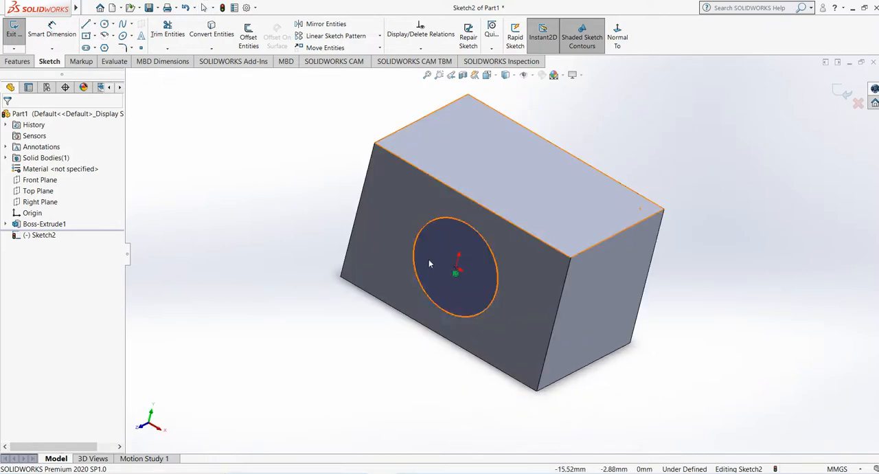
left_click(842, 92)
Step: Cut the circle through the block with a blind Extruded Cut 120 mm deep
mouse_move(534, 173)
middle_mouse_down()
mouse_move(530, 138)
mouse_move(537, 177)
middle_mouse_up()
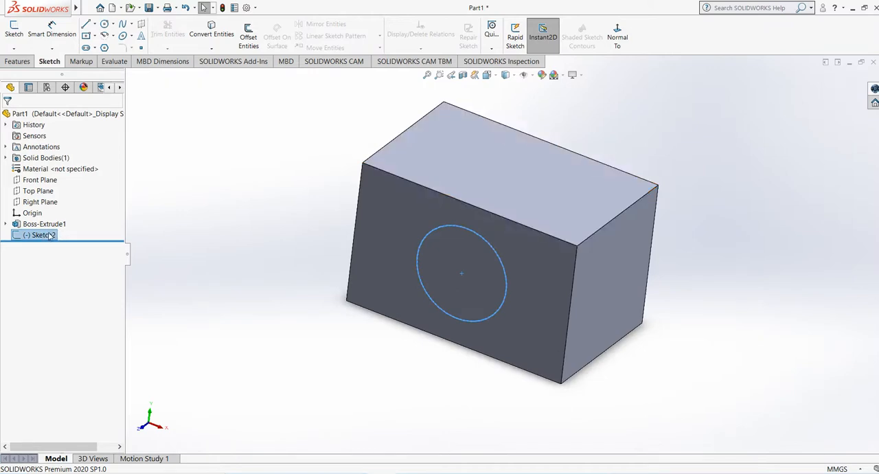
left_click(19, 61)
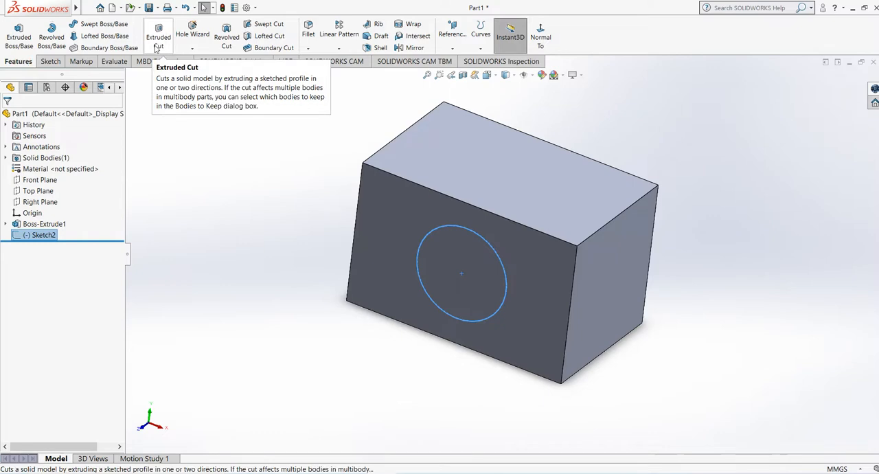
left_click(158, 42)
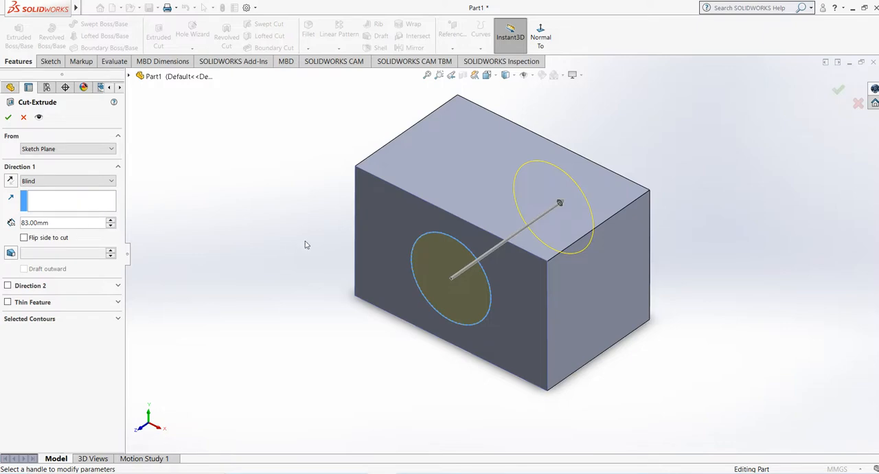
middle_click_drag(307, 244, 285, 287)
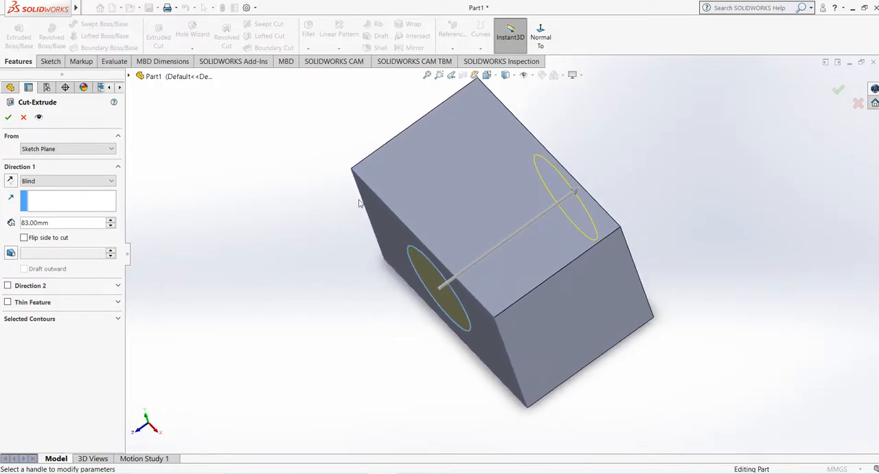
middle_click_drag(426, 165, 425, 193)
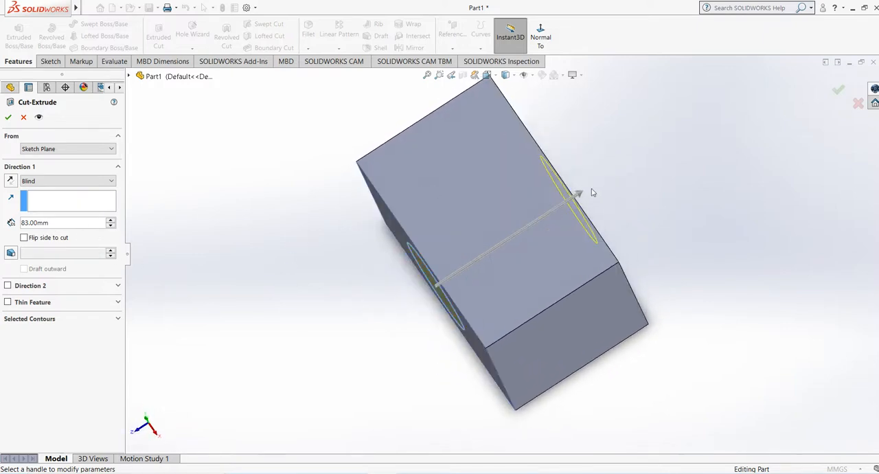
left_click_drag(594, 193, 637, 136)
middle_click_drag(637, 136, 573, 198)
middle_click_drag(632, 159, 472, 248)
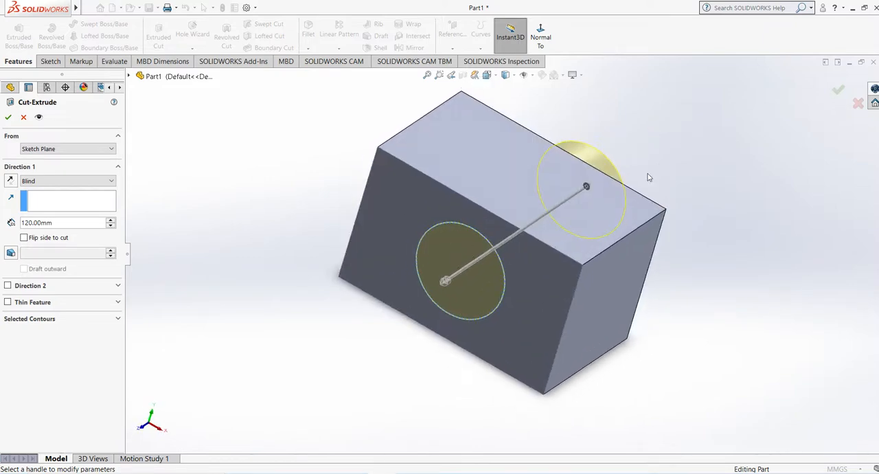
left_click(9, 118)
Step: Sketch a center rectangle in the middle of the block's top face, vertically aligned with the origin, and exit the sketch
middle_click_drag(218, 238, 548, 229)
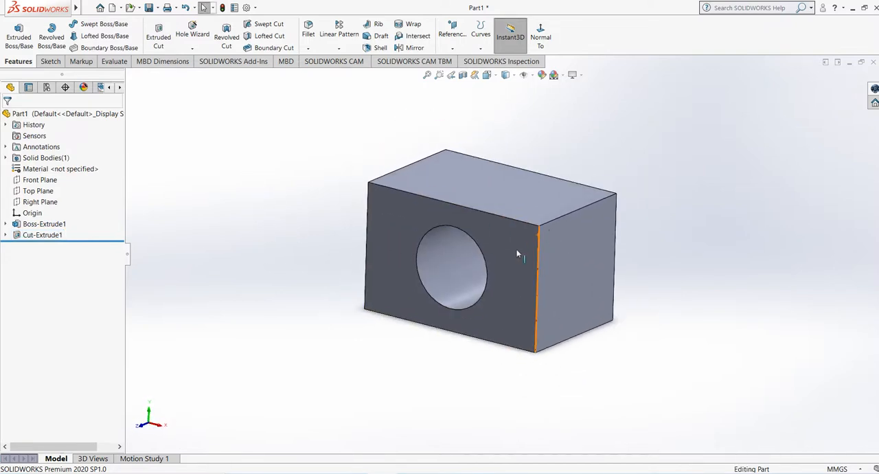
scroll(517, 253, "down", 1)
middle_click_drag(512, 253, 489, 205)
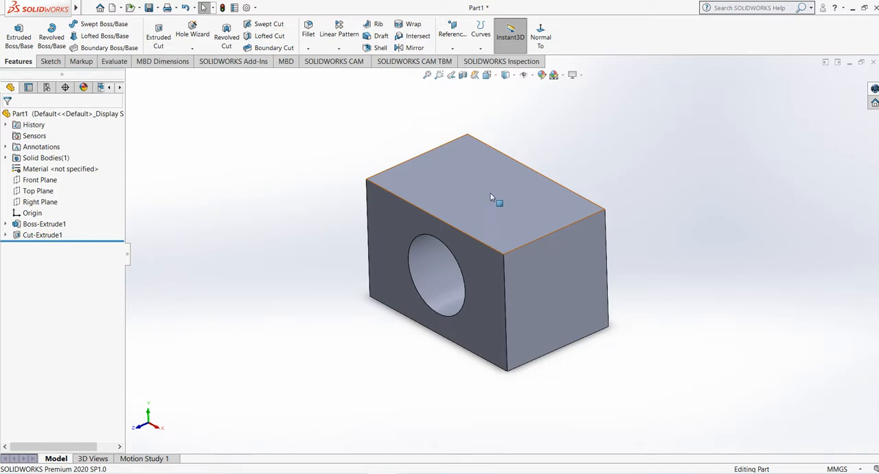
left_click(491, 195)
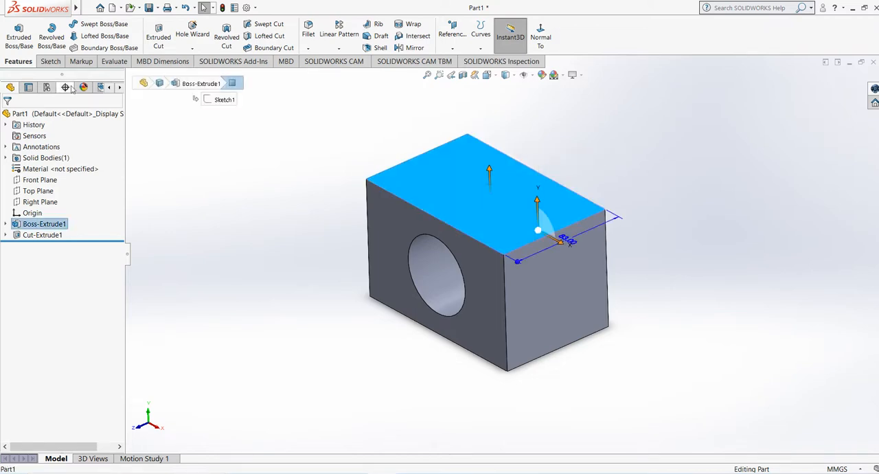
left_click(49, 61)
left_click(11, 33)
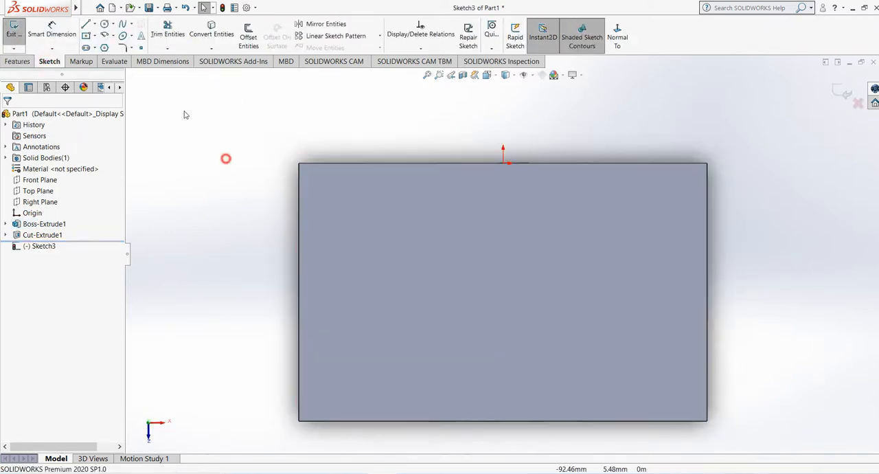
left_click(86, 35)
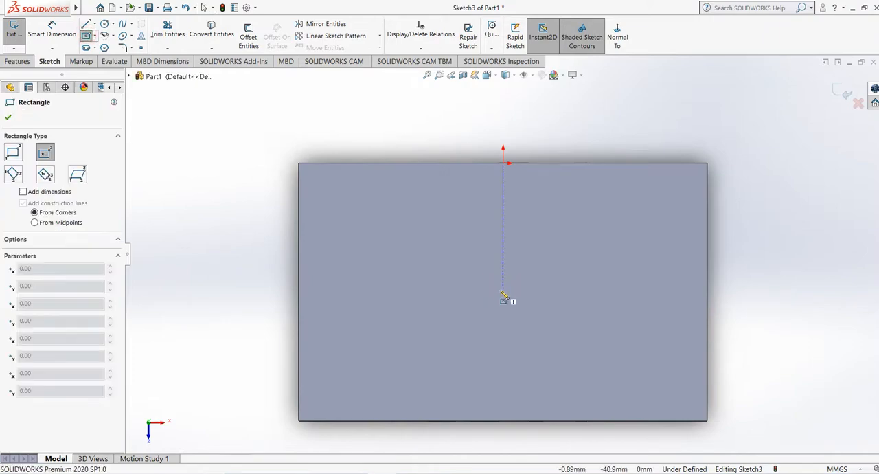
left_click(503, 289)
left_click(581, 348)
left_click(847, 91)
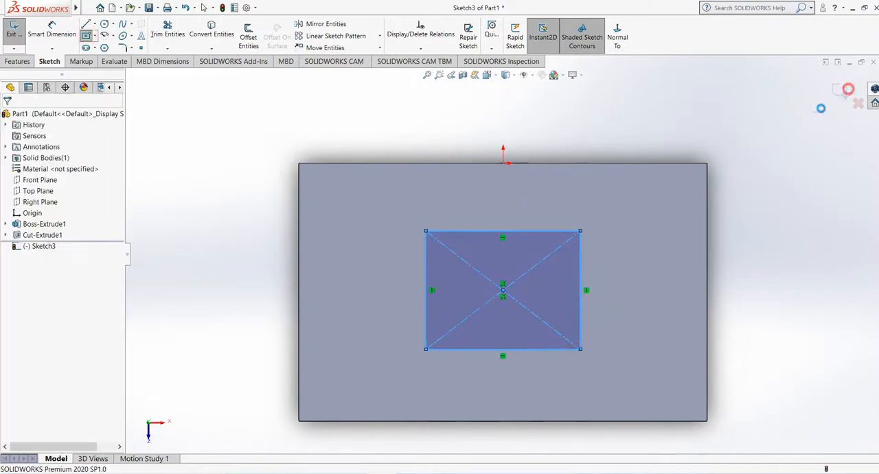
Step: Cut the top-face rectangle down through the block with a blind Extruded Cut 120 mm deep
middle_click_drag(369, 351, 358, 165)
middle_click_drag(341, 230, 299, 257)
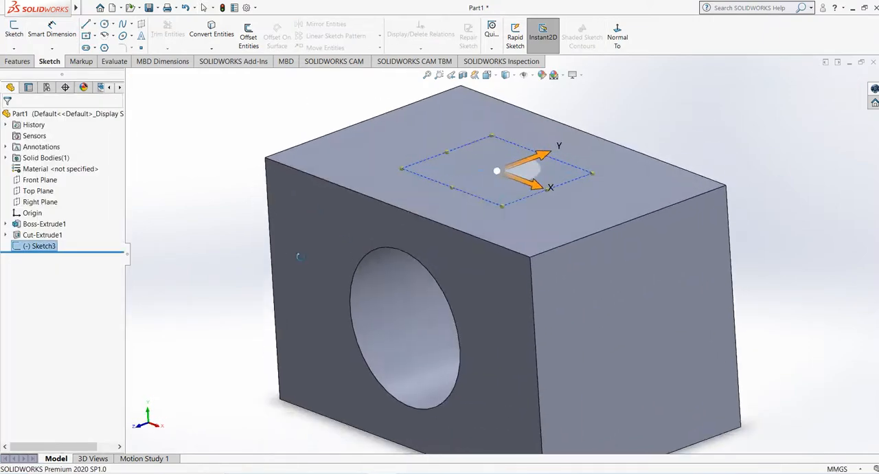
key("f")
left_click(15, 61)
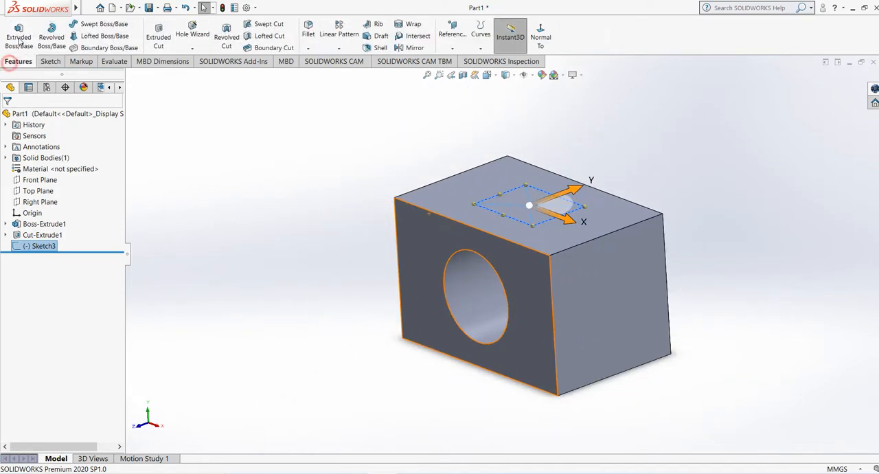
left_click(19, 39)
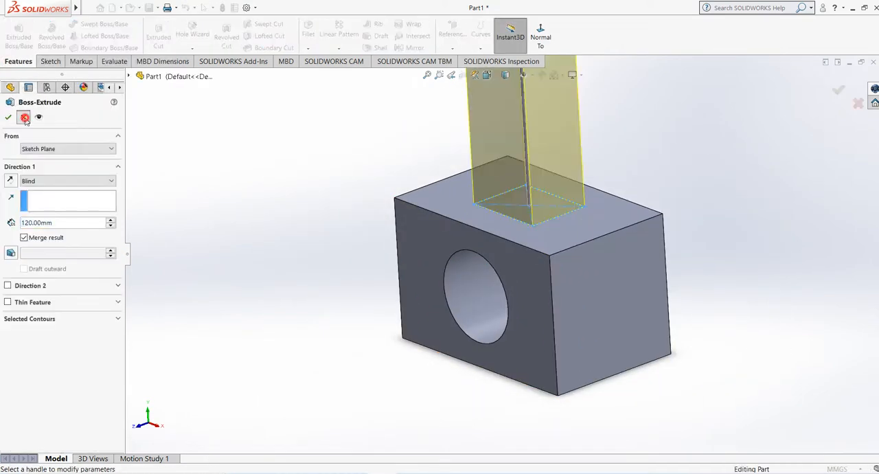
left_click(25, 117)
left_click(158, 37)
middle_click_drag(387, 172, 478, 282)
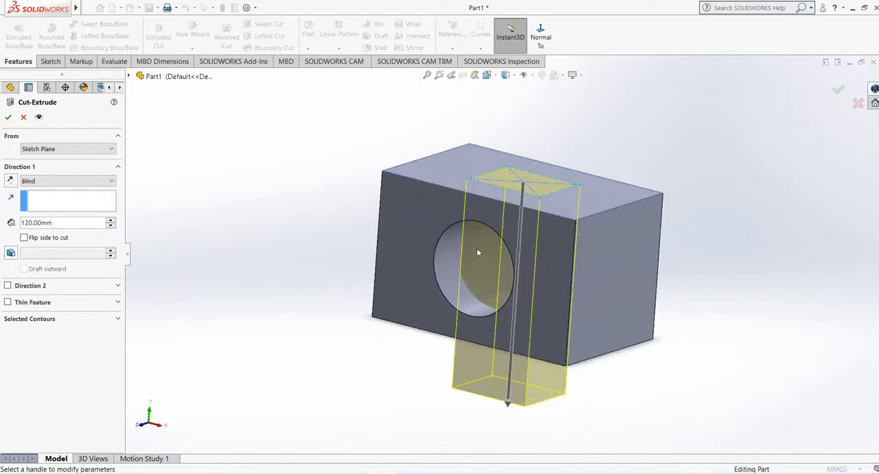
middle_click_drag(487, 241, 497, 262)
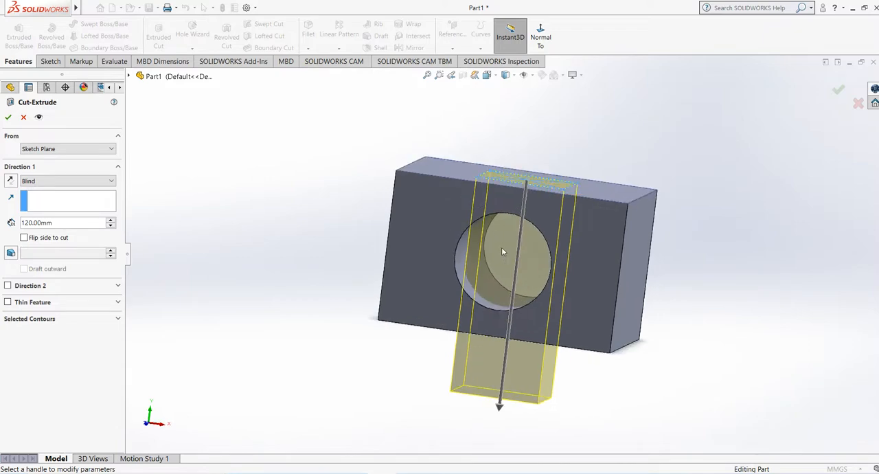
left_click(8, 119)
Step: Section the block with the Front Plane and offset the section plane to 38 mm to inspect both cuts
middle_click_drag(280, 207, 251, 231)
scroll(695, 196, "down", 1)
middle_click_drag(695, 197, 591, 246)
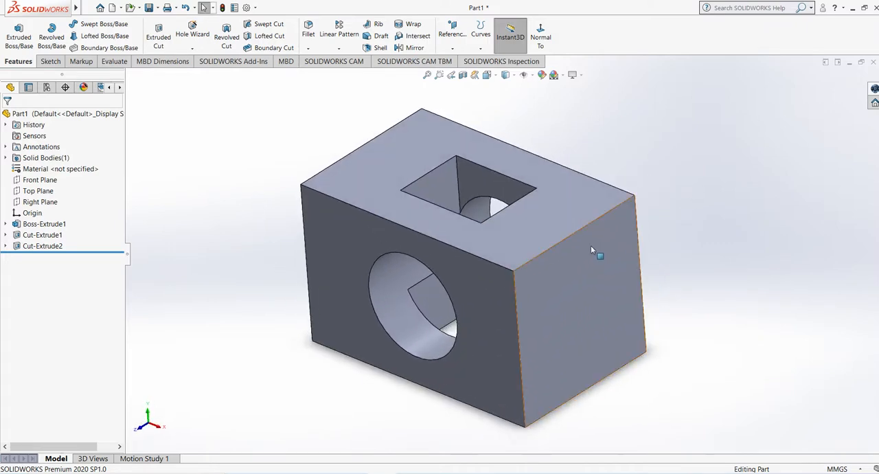
scroll(592, 246, "up", 1)
left_click(463, 74)
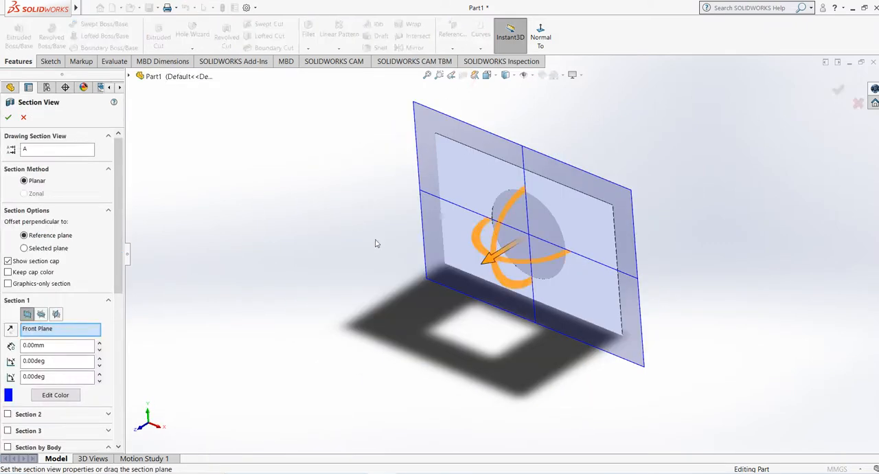
left_click_drag(490, 268, 455, 294)
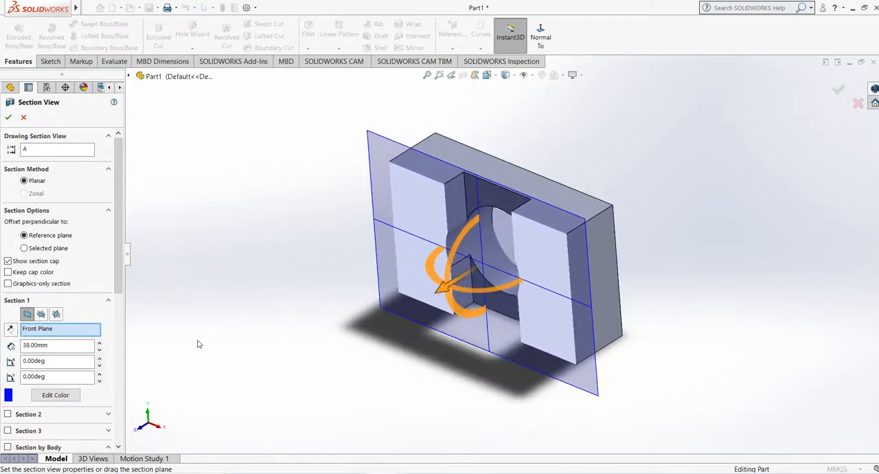
Step: Switch the section to the Top Plane, inspect the interior at offsets from 22 to 45 mm, and cancel the section view
left_click(39, 316)
left_click_drag(472, 209, 471, 176)
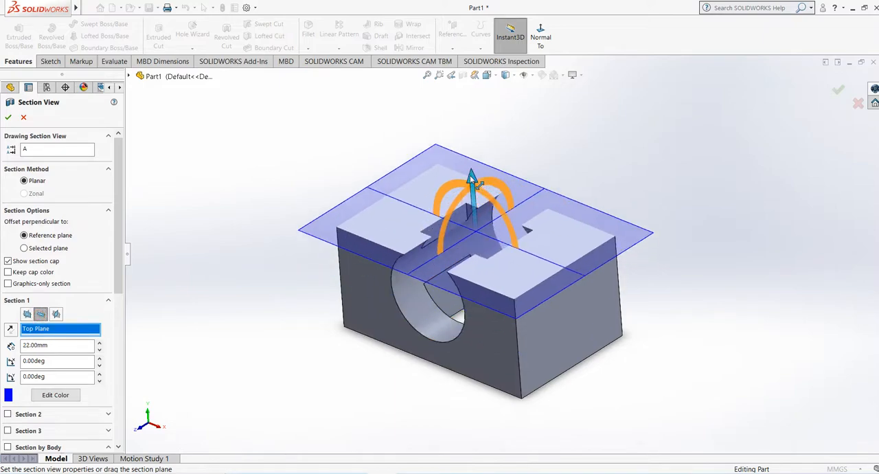
mouse_move(471, 178)
middle_mouse_down()
mouse_move(487, 211)
mouse_move(485, 182)
mouse_move(446, 178)
mouse_move(479, 185)
middle_mouse_up()
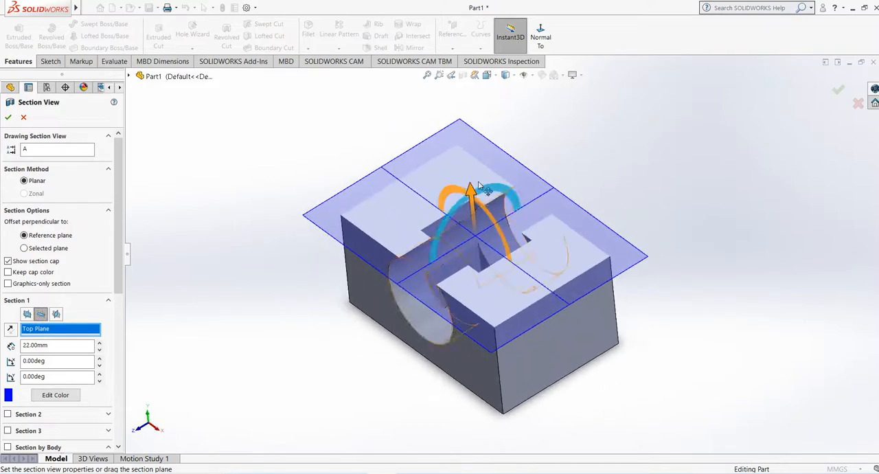
left_click_drag(480, 185, 472, 158)
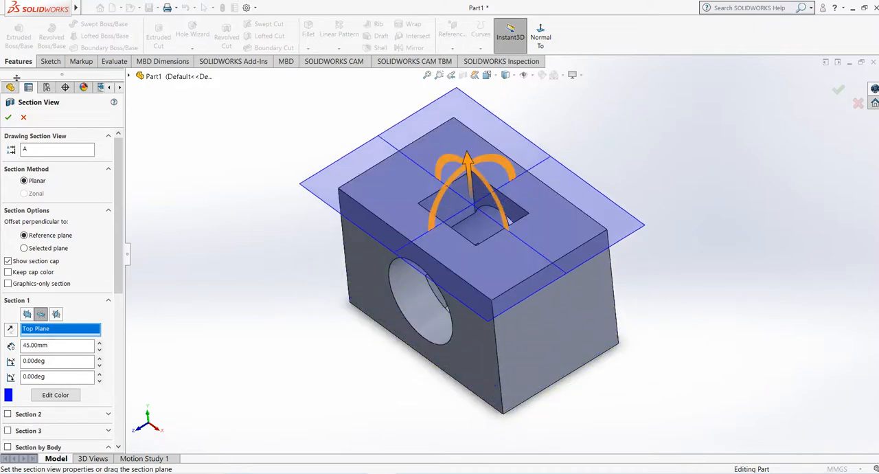
left_click(24, 123)
mouse_move(291, 235)
middle_mouse_down()
mouse_move(301, 219)
mouse_move(396, 224)
mouse_move(299, 227)
middle_mouse_up()
middle_click_drag(334, 178, 275, 203)
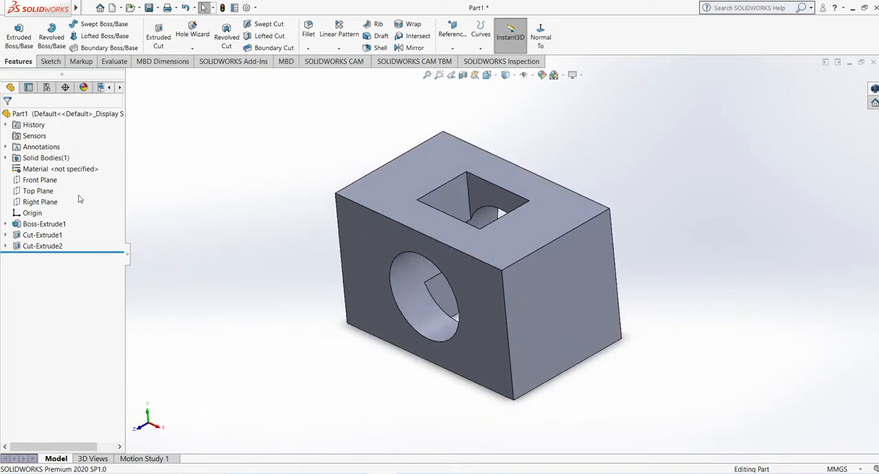
Step: Delete the block's base extrusion together with both cuts, including its absorbed and child features
left_click(43, 224)
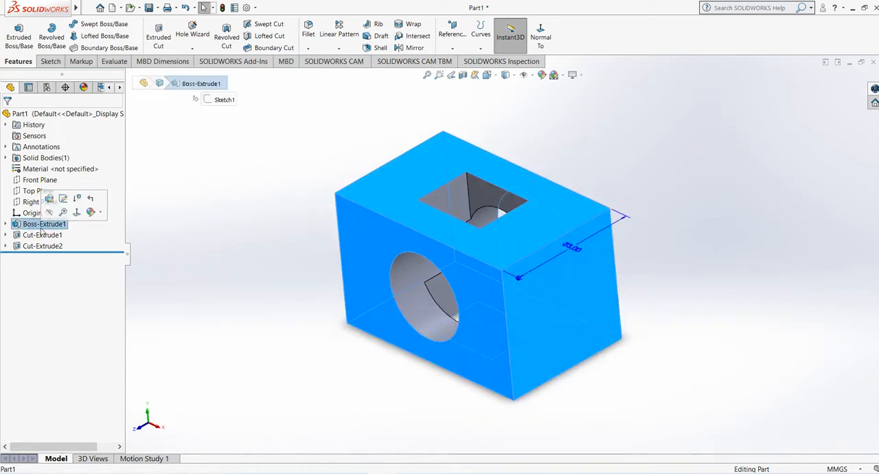
left_click(41, 235, "ctrl")
left_click(41, 246, "ctrl")
right_click(44, 247)
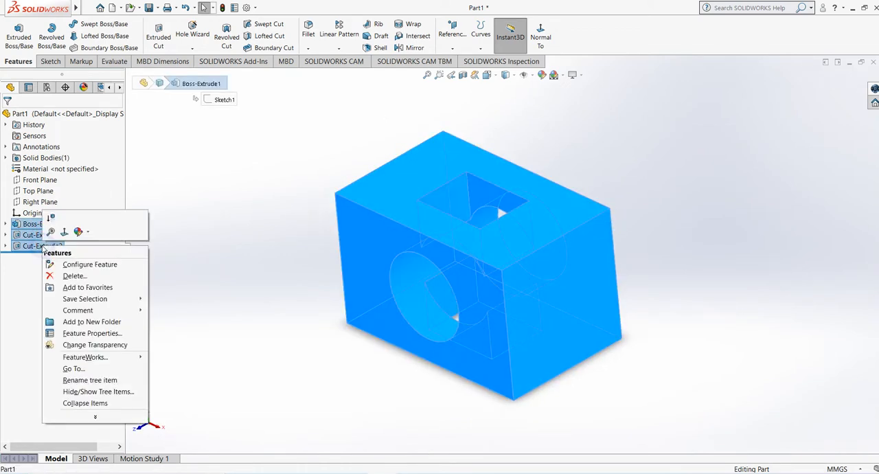
left_click(74, 276)
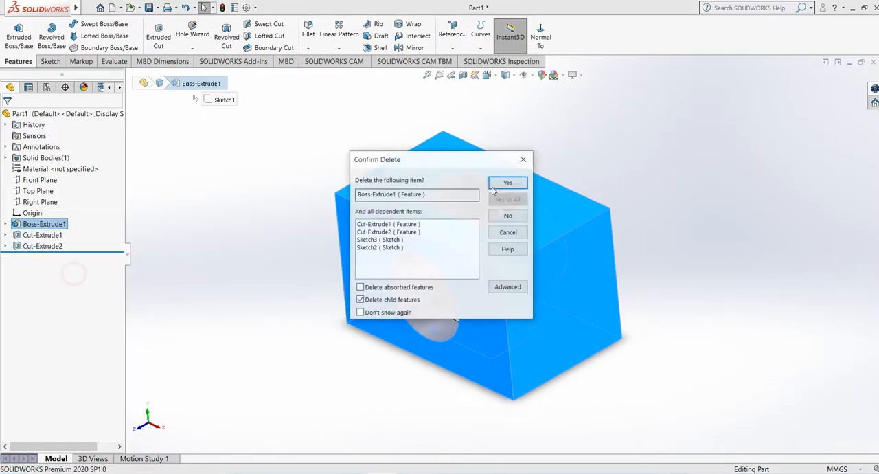
left_click(388, 288)
left_click(508, 182)
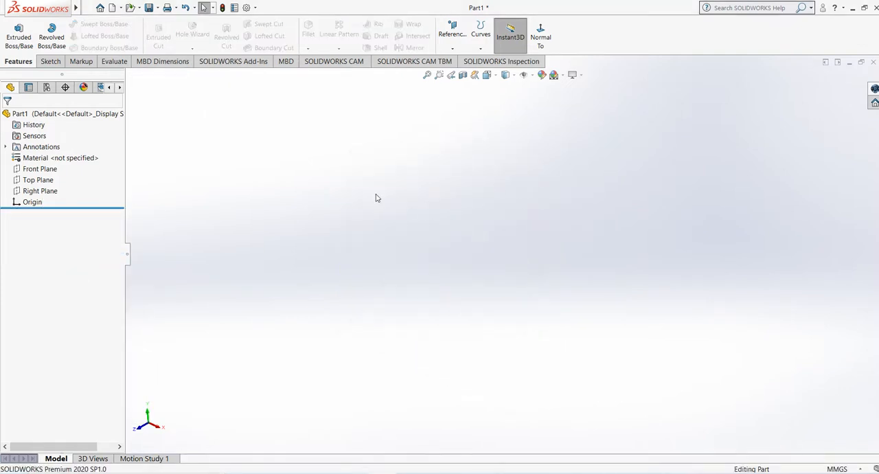
Step: Sketch a center rectangle centred on the origin on the Front Plane and exit the sketch
left_click(36, 169)
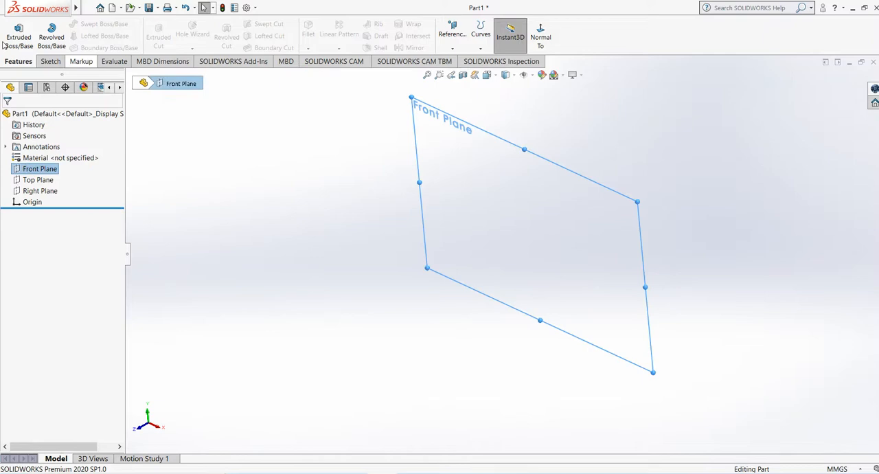
left_click(48, 61)
left_click(14, 31)
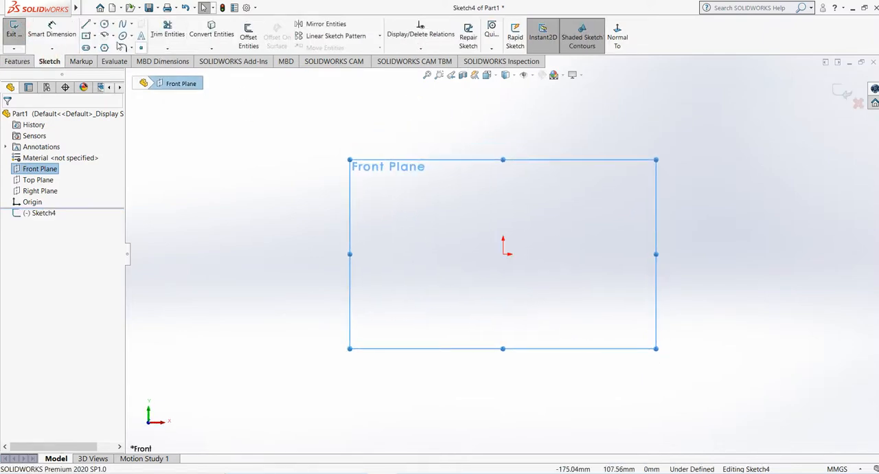
left_click(85, 35)
left_click(503, 254)
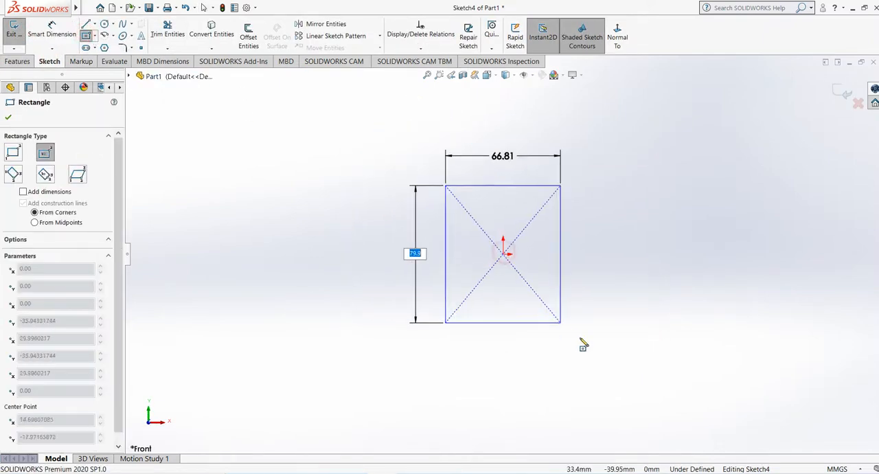
left_click(609, 339)
left_click(843, 93)
Step: Extrude the rectangle as a blind boss 120 mm deep
middle_click_drag(589, 220, 520, 280)
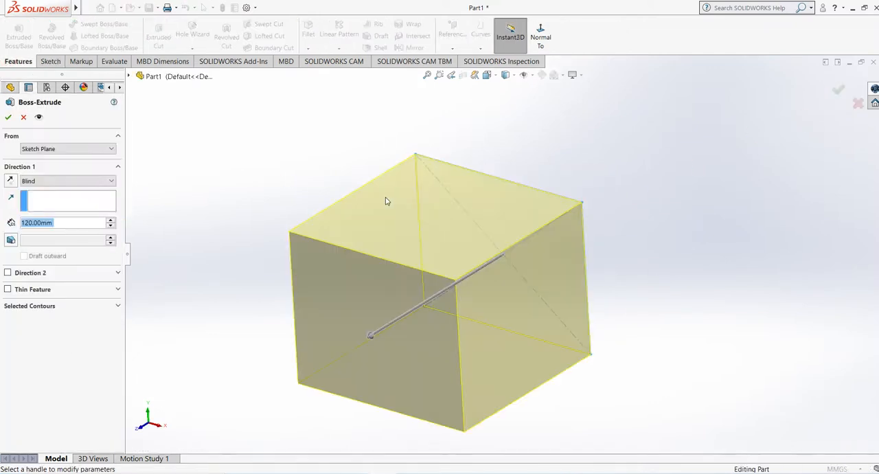
left_click(9, 116)
middle_click_drag(221, 183, 392, 230)
Step: Start an Extruded Cut on the block's top face, sketch a circle about 55 mm in diameter mid-face, and exit the sketch
left_click(392, 231)
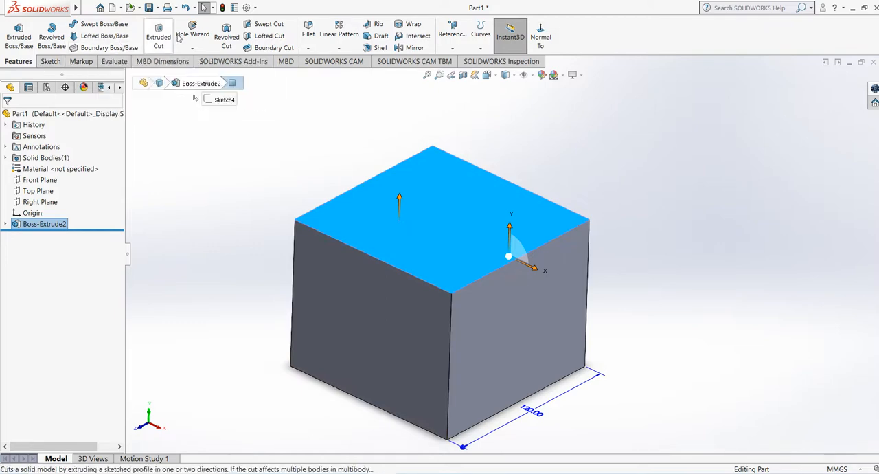
left_click(190, 171)
left_click(391, 214)
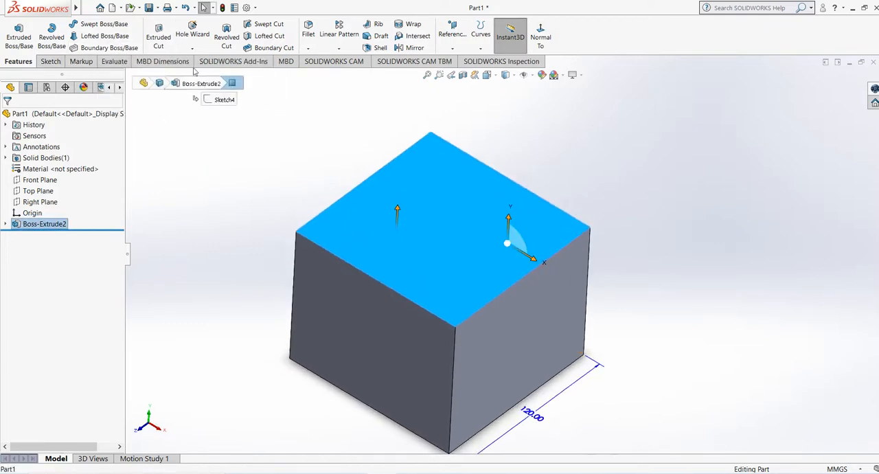
left_click(158, 37)
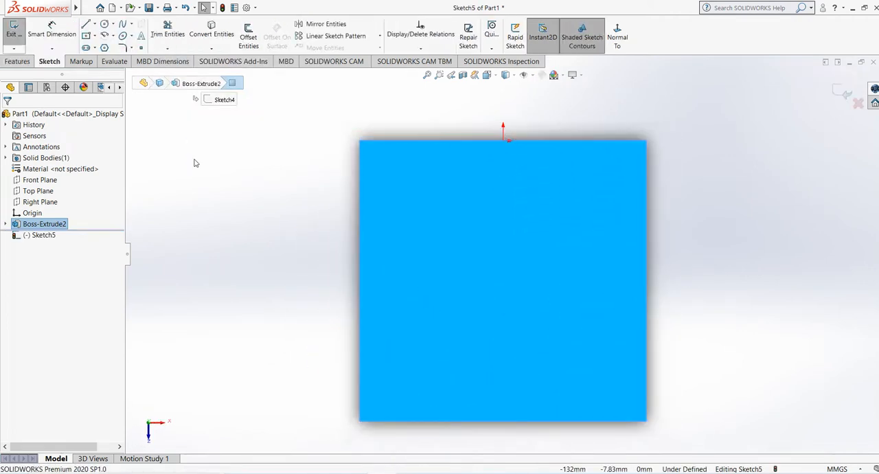
scroll(507, 266, "up", 1)
mouse_move(507, 267)
middle_mouse_down()
mouse_move(506, 163)
mouse_move(521, 193)
mouse_move(507, 230)
mouse_move(485, 228)
middle_mouse_up()
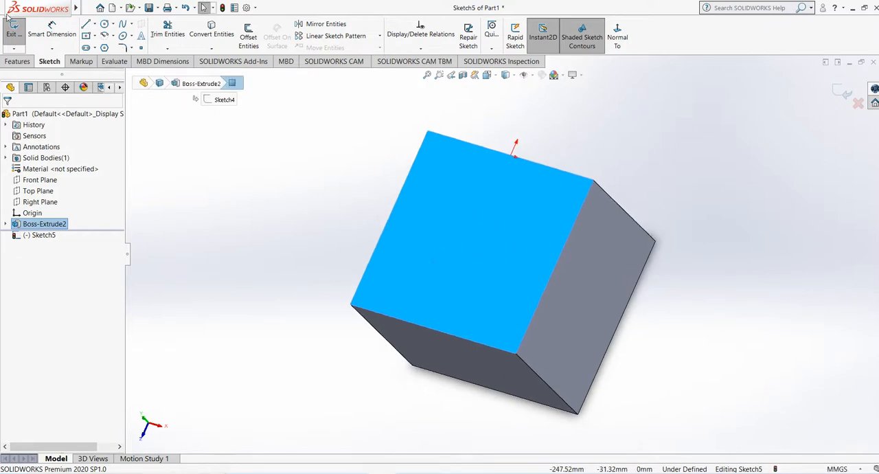
left_click(106, 7)
left_click(339, 151)
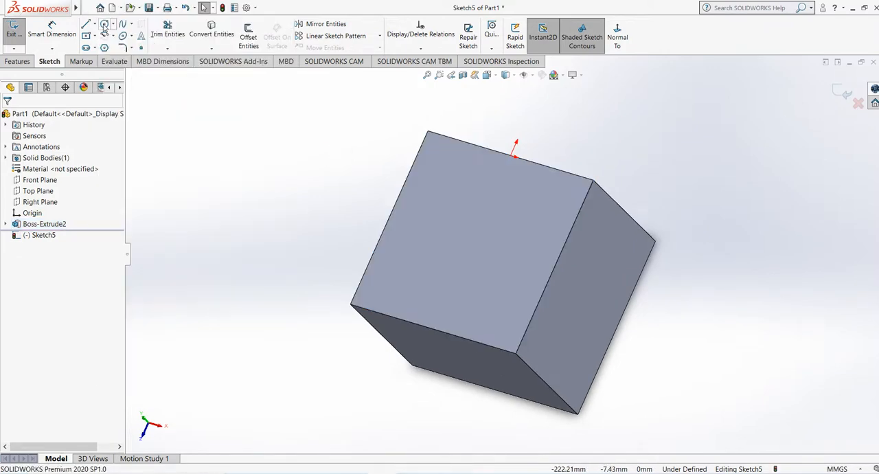
left_click(105, 25)
left_click(471, 241)
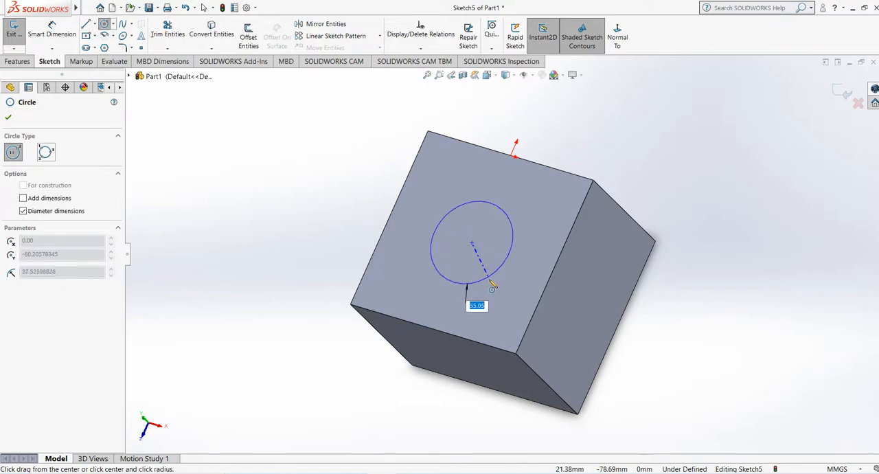
left_click(489, 279)
mouse_move(406, 216)
middle_mouse_down()
mouse_move(428, 169)
mouse_move(420, 182)
middle_mouse_up()
left_click(838, 93)
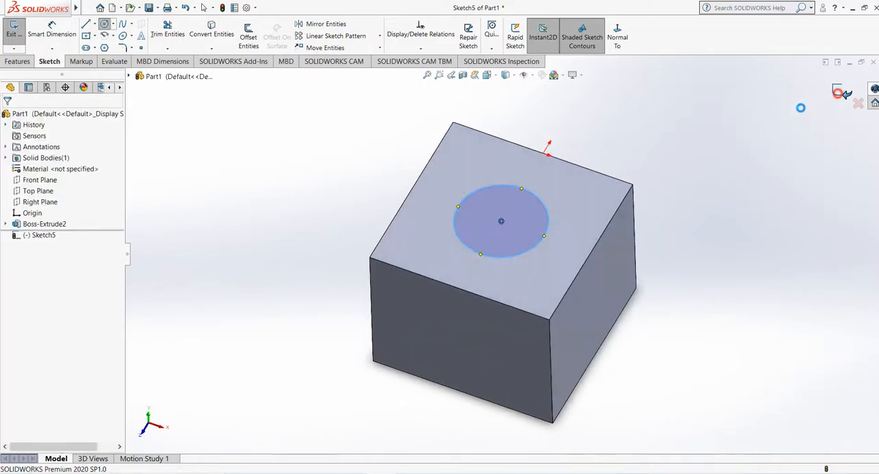
Step: Cut the top-face circle into the block as a blind pocket 19 mm deep
mouse_move(286, 273)
middle_mouse_down()
mouse_move(289, 139)
mouse_move(234, 149)
mouse_move(268, 174)
middle_mouse_up()
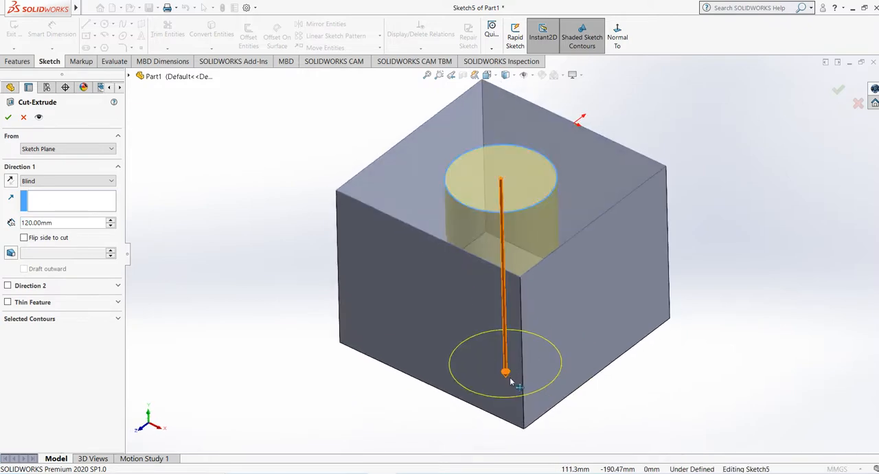
left_click_drag(509, 377, 510, 256)
middle_click_drag(343, 303, 340, 267)
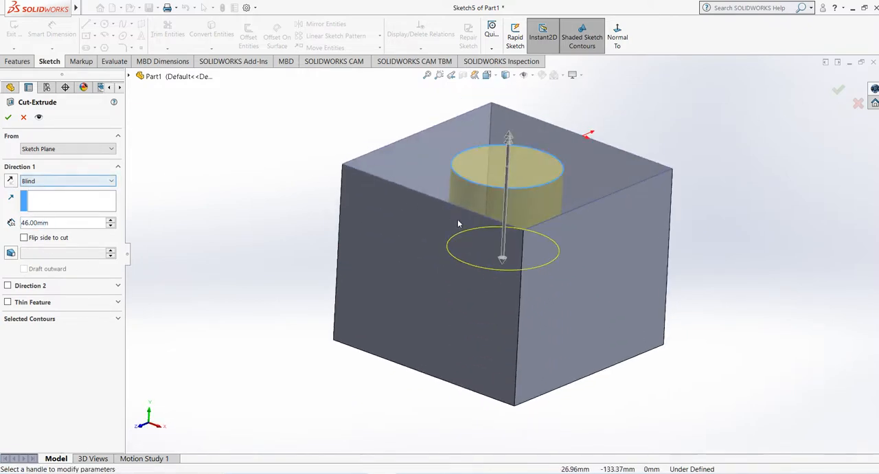
middle_click_drag(457, 219, 446, 209)
left_click_drag(500, 263, 501, 200)
middle_click_drag(421, 258, 420, 274)
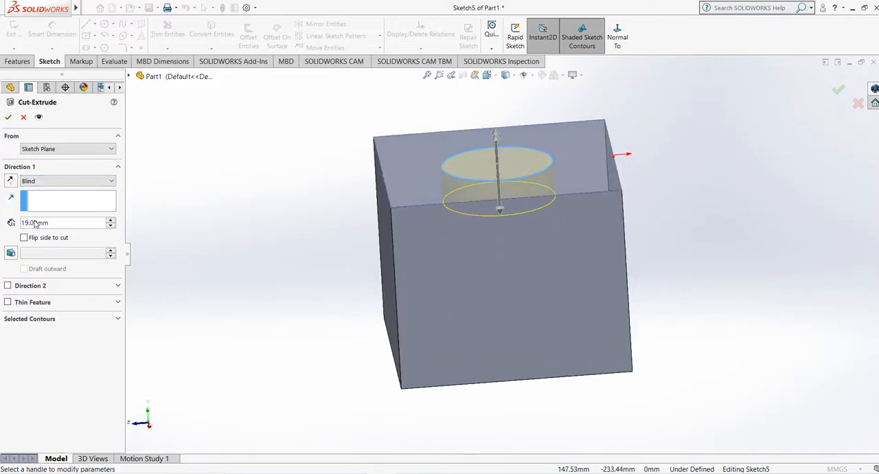
left_click(8, 116)
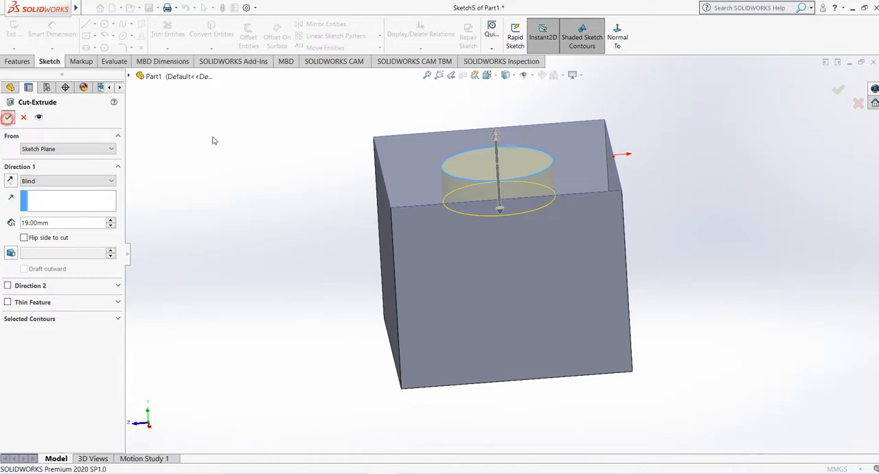
middle_click_drag(267, 144, 283, 263)
scroll(505, 180, "down", 5)
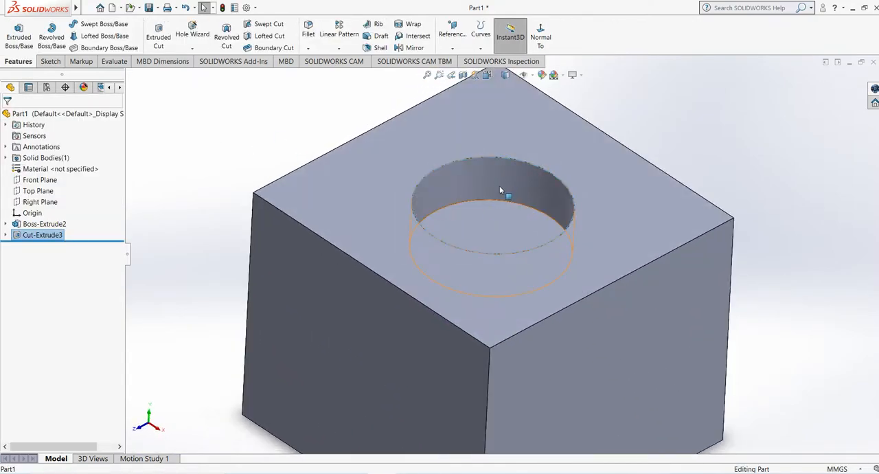
scroll(499, 187, "up", 5)
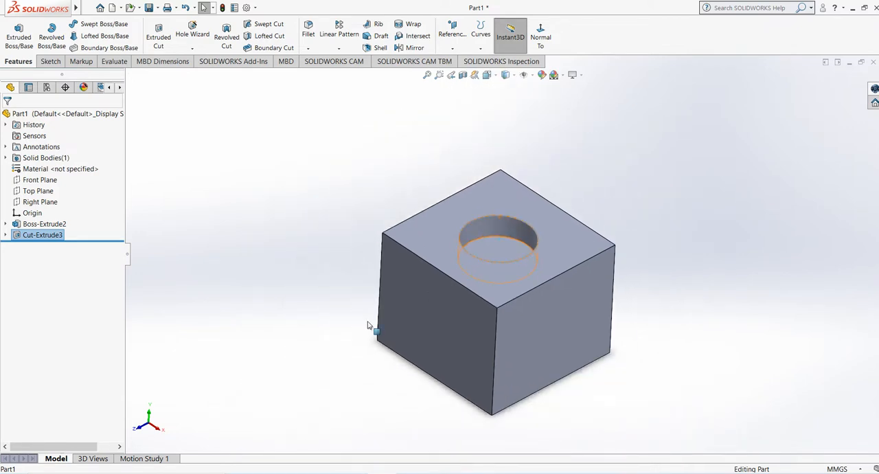
left_click(290, 307)
Step: Start an Extruded Cut on the block's right side face and sketch a horizontal straight slot, about 38 mm between centres and 32 mm wide
scroll(567, 396, "down", 3)
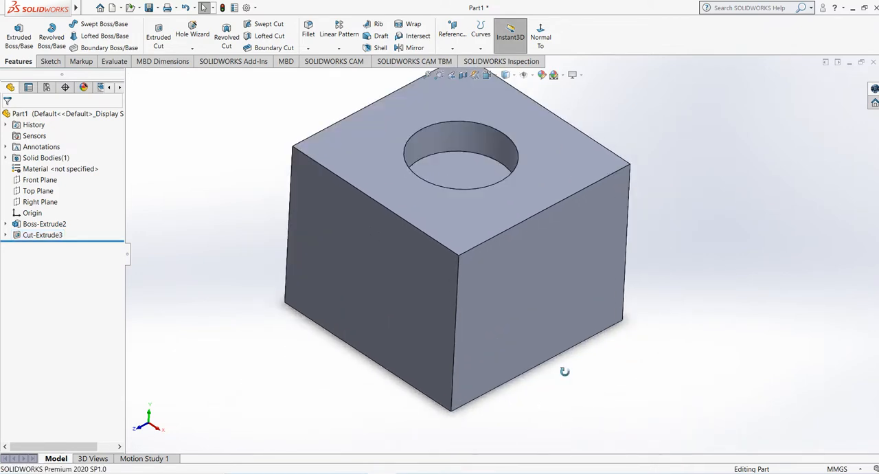
left_click(544, 278)
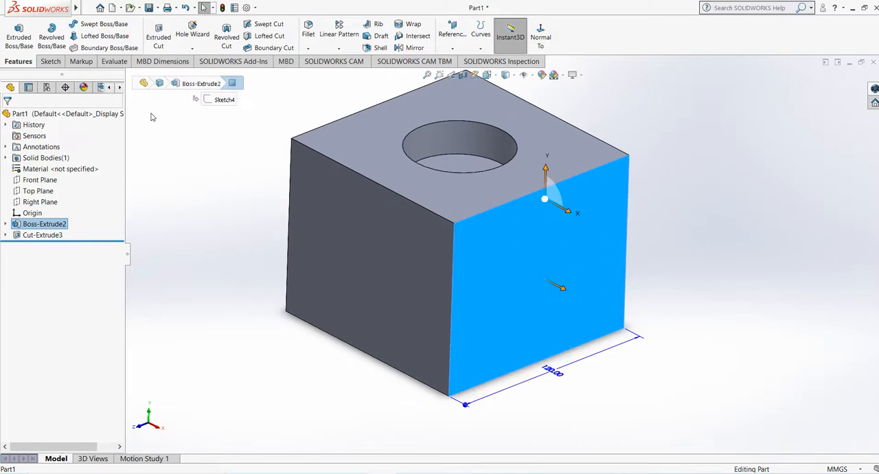
left_click(158, 36)
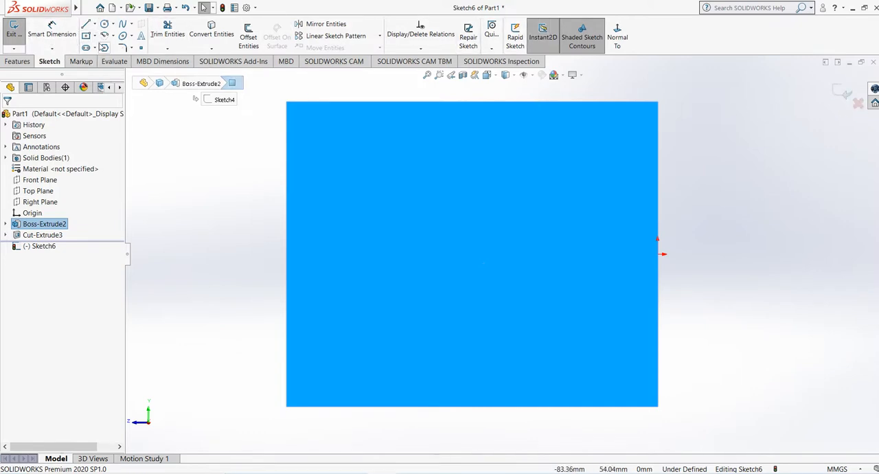
left_click(462, 254)
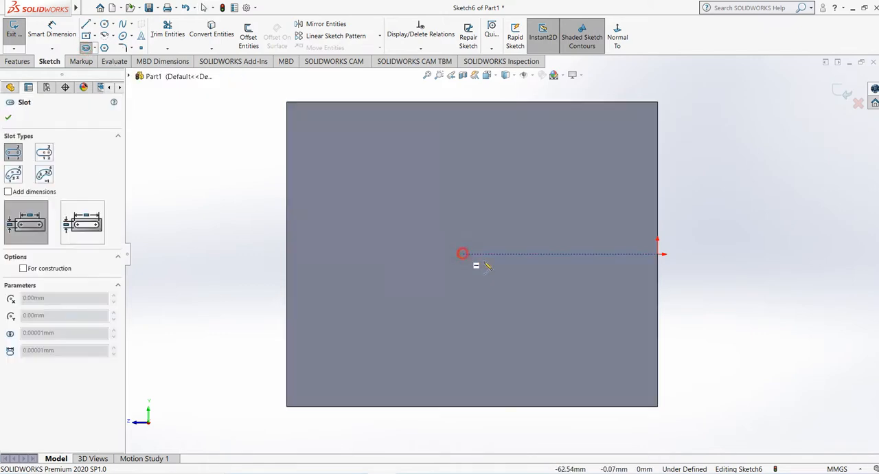
left_click(579, 255)
left_click(593, 303)
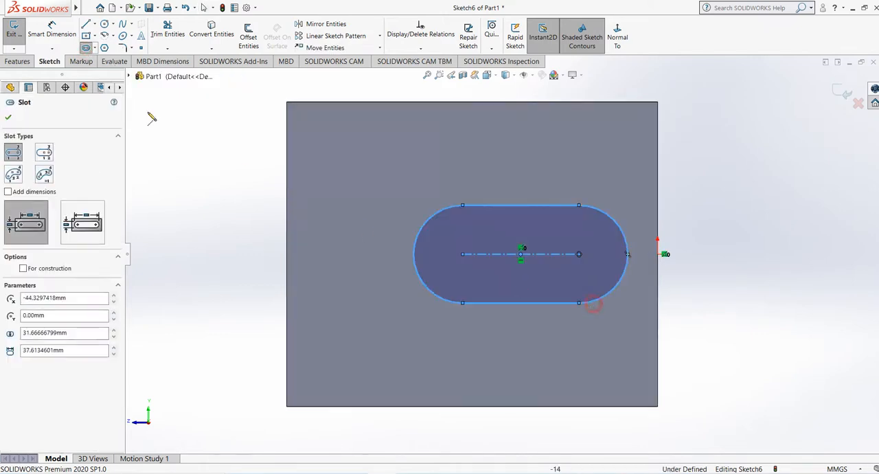
Step: Sketch a circle of about 12.5 mm radius near the side face's upper-left corner, clear of the slot
left_click(104, 25)
left_click(353, 178)
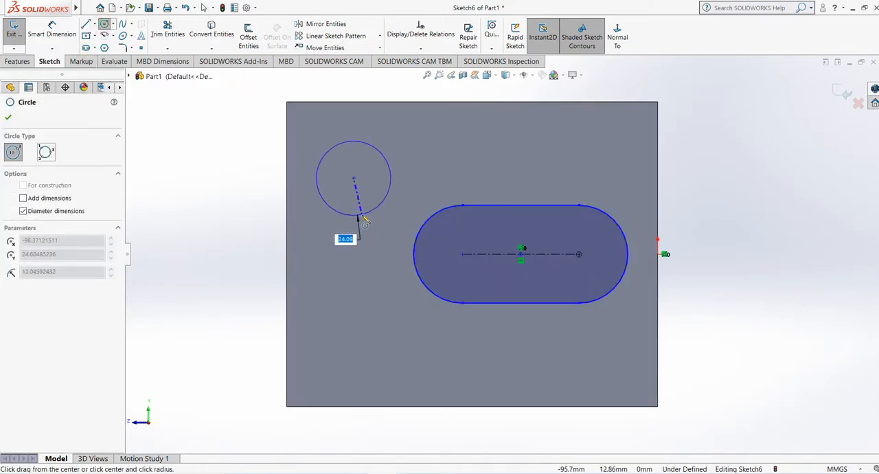
left_click(353, 217)
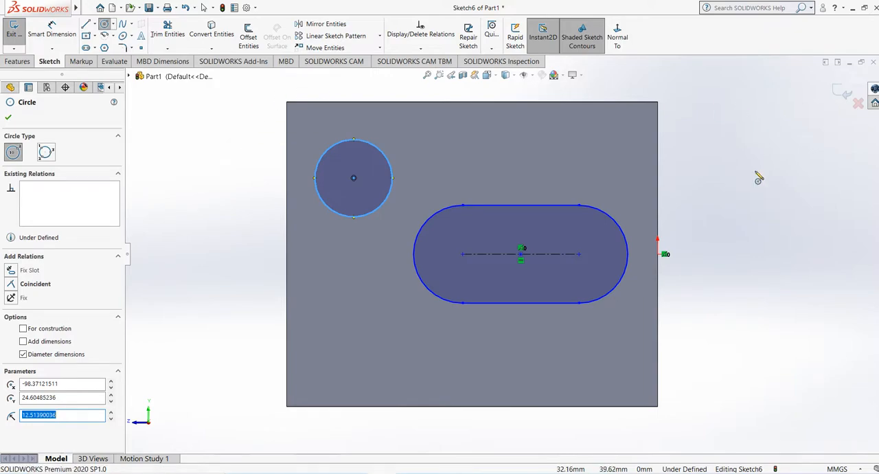
Step: Cut the side-face slot and circle together into the block as a blind cut 54 mm deep
left_click(841, 92)
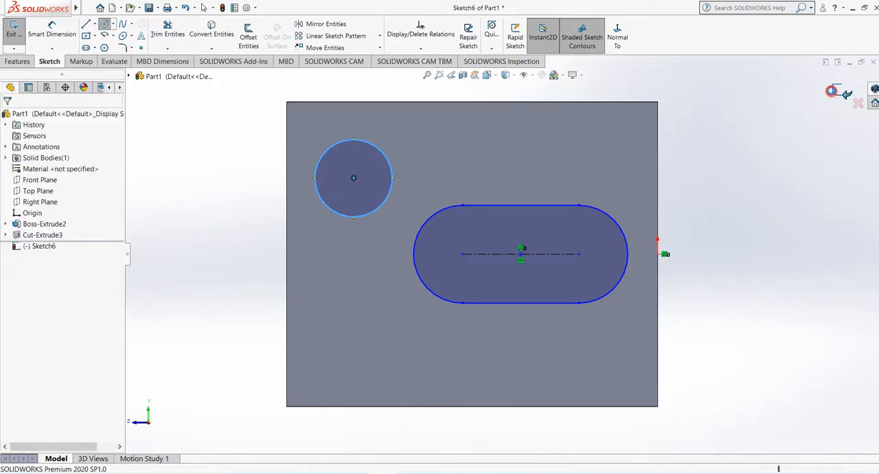
mouse_move(701, 163)
middle_mouse_down()
mouse_move(729, 204)
mouse_move(545, 227)
mouse_move(509, 258)
middle_mouse_up()
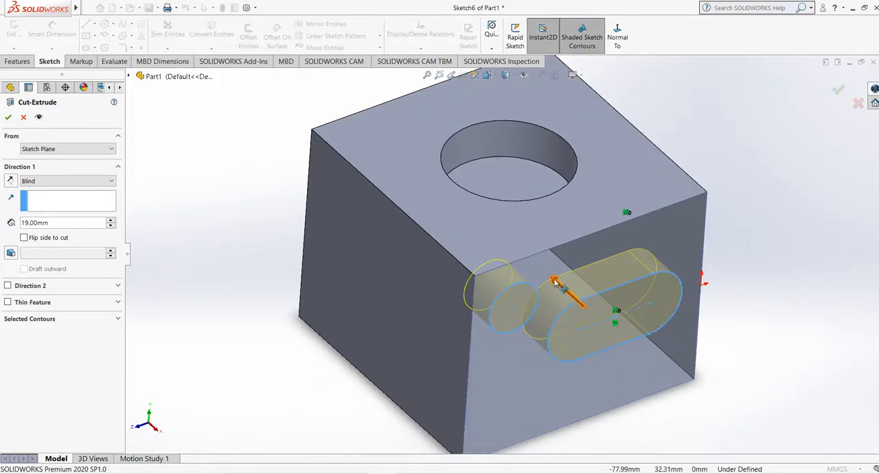
left_click_drag(555, 281, 448, 204)
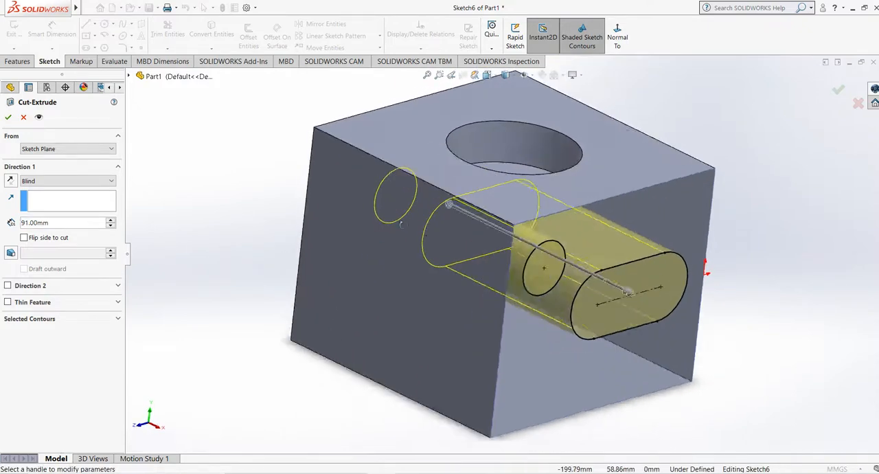
middle_click_drag(401, 225, 450, 351)
mouse_move(435, 263)
left_mouse_down()
mouse_move(342, 294)
mouse_move(510, 235)
left_mouse_up()
mouse_move(509, 235)
middle_mouse_down()
mouse_move(324, 242)
mouse_move(392, 202)
mouse_move(365, 265)
middle_mouse_up()
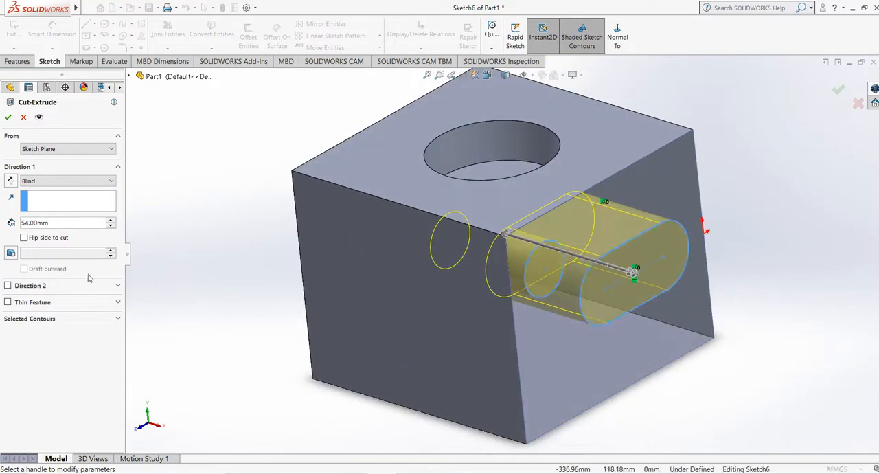
left_click(15, 320)
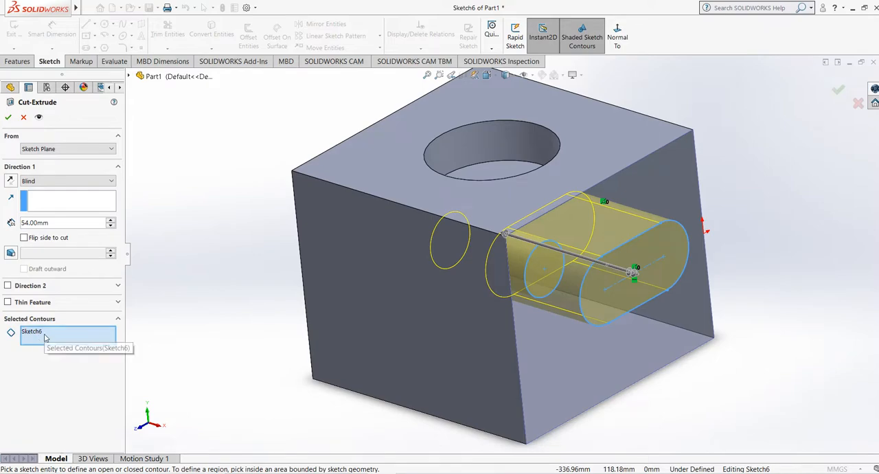
left_click(8, 118)
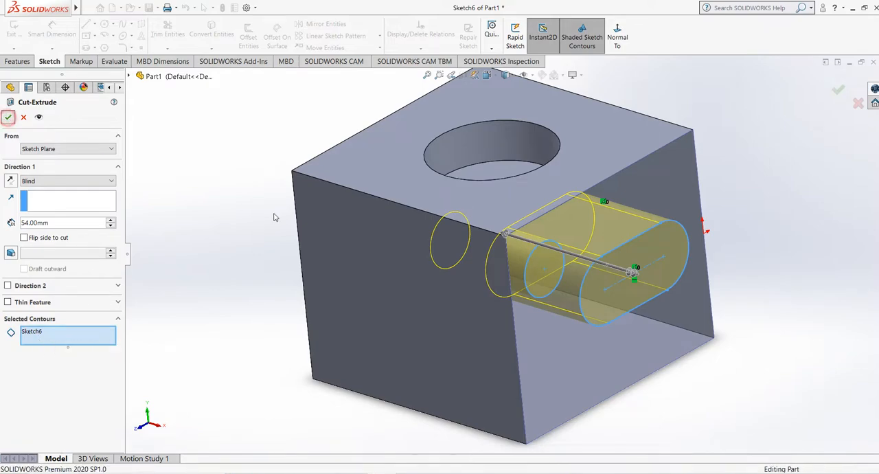
Step: Sketch a circle about 74 mm in diameter centred on the origin on the block's front face, and exit the sketch
middle_click_drag(238, 216, 511, 249)
middle_click_drag(346, 294, 393, 289)
left_click(393, 289)
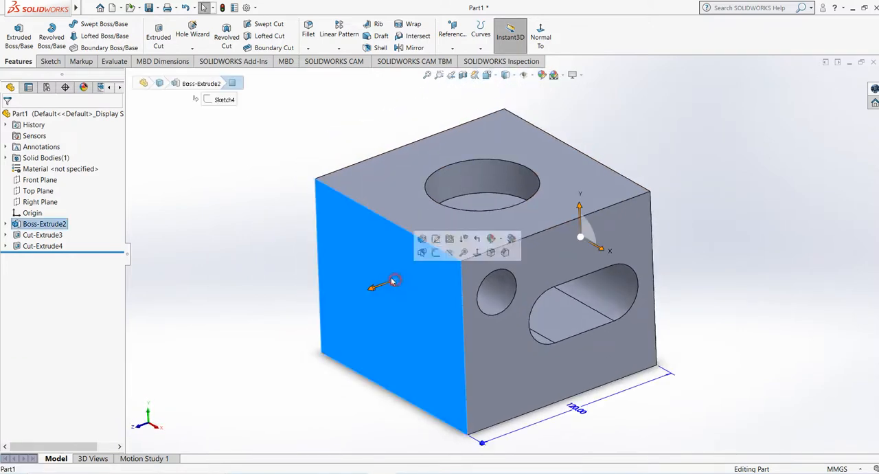
left_click(51, 62)
left_click(14, 31)
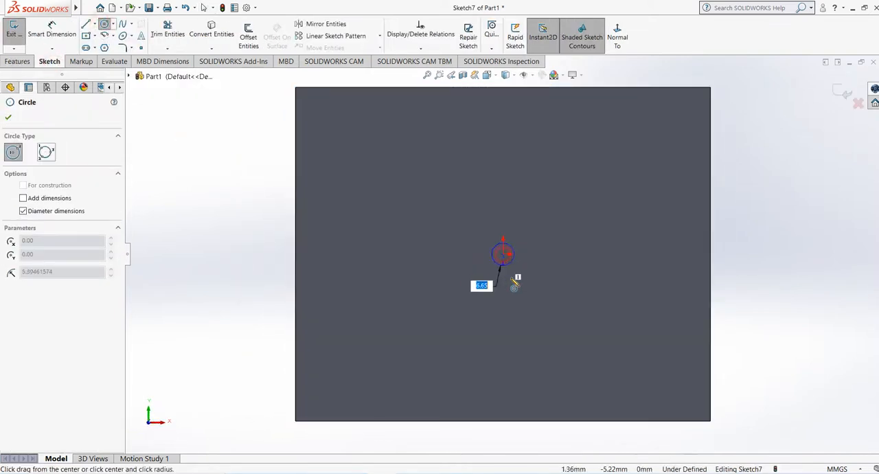
left_click(503, 254)
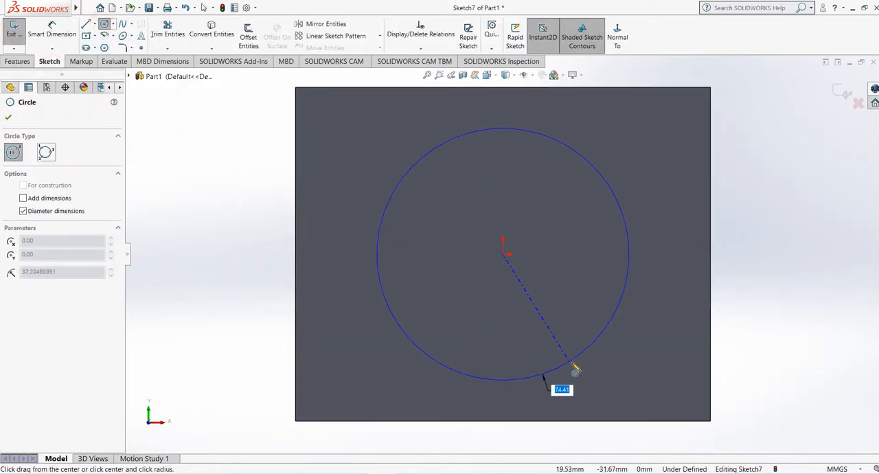
left_click(572, 362)
left_click(844, 92)
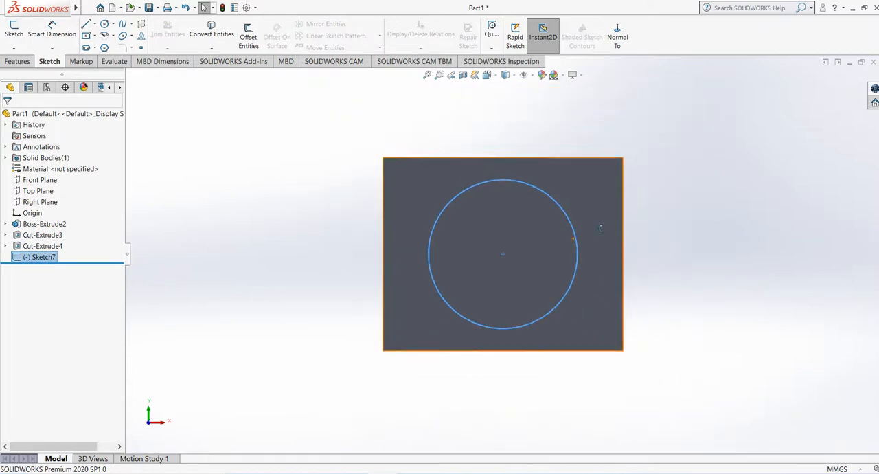
Step: Start an Extruded Cut of the front-face circle, blind 54 mm deep, with a 16-degree draft
middle_click_drag(557, 299, 564, 300)
scroll(552, 270, "down", 1)
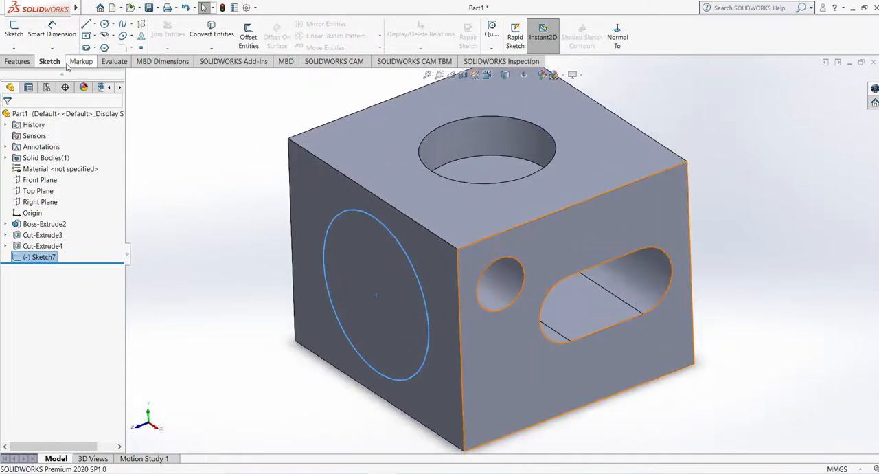
left_click(24, 60)
left_click(158, 38)
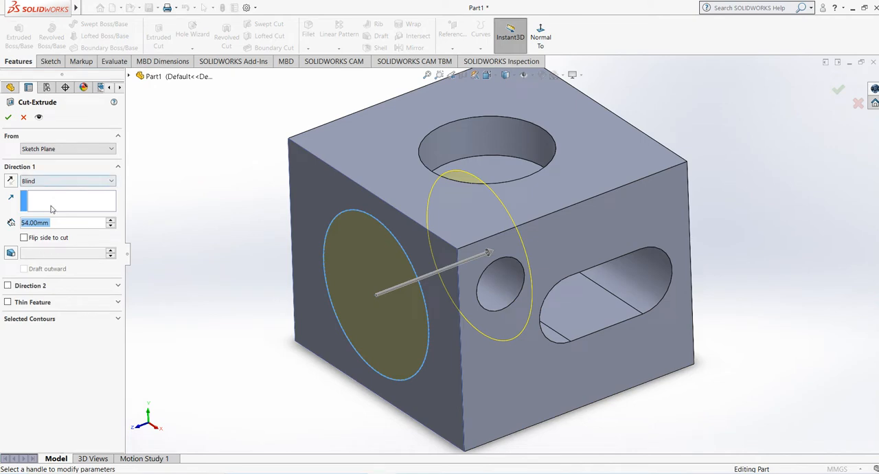
left_click(11, 254)
left_click(111, 252)
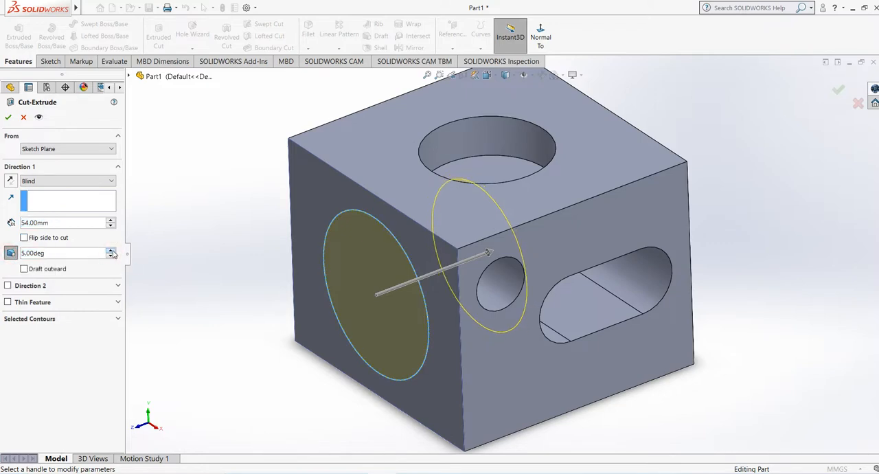
middle_click_drag(482, 266, 476, 220)
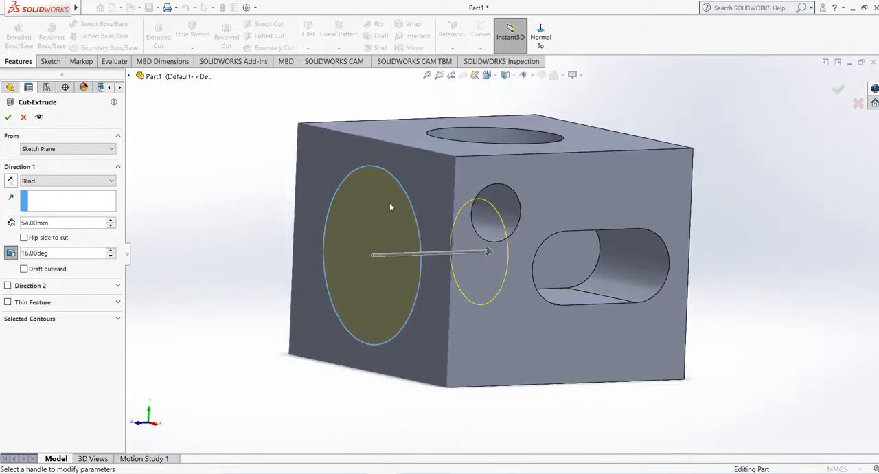
middle_click_drag(391, 207, 427, 209)
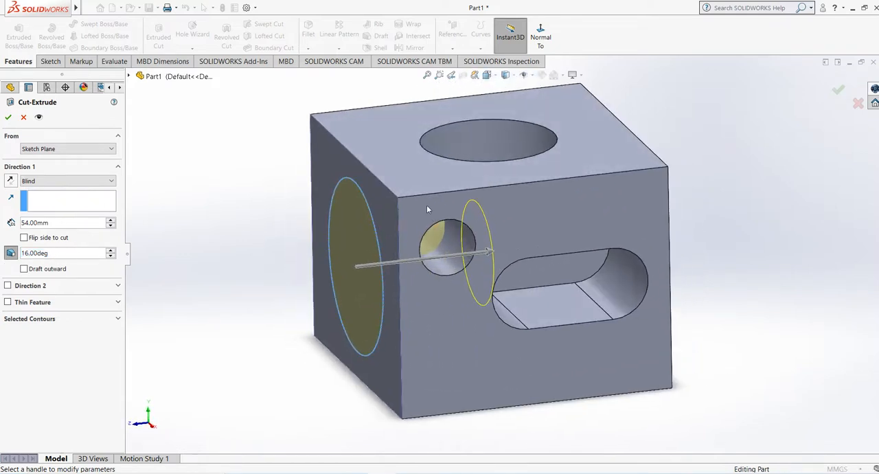
Step: Switch the cut's draft to outward, check the detailed preview, and apply the cut
left_click(24, 269)
middle_click_drag(426, 248, 385, 343)
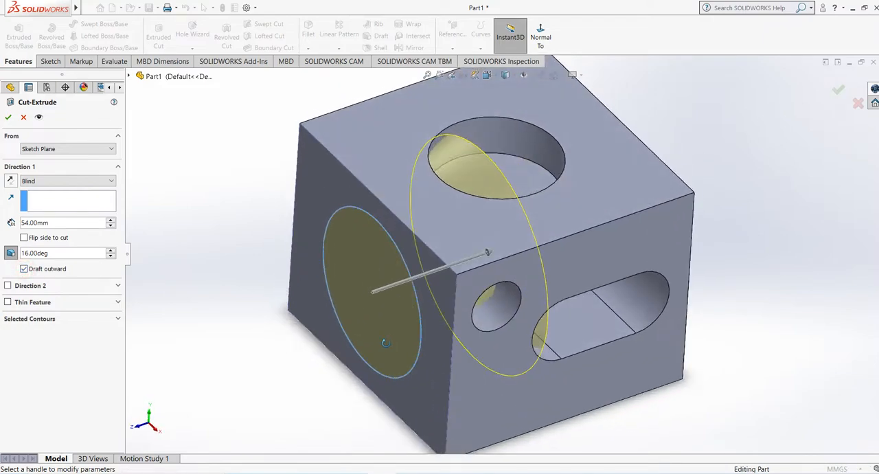
left_click(38, 118)
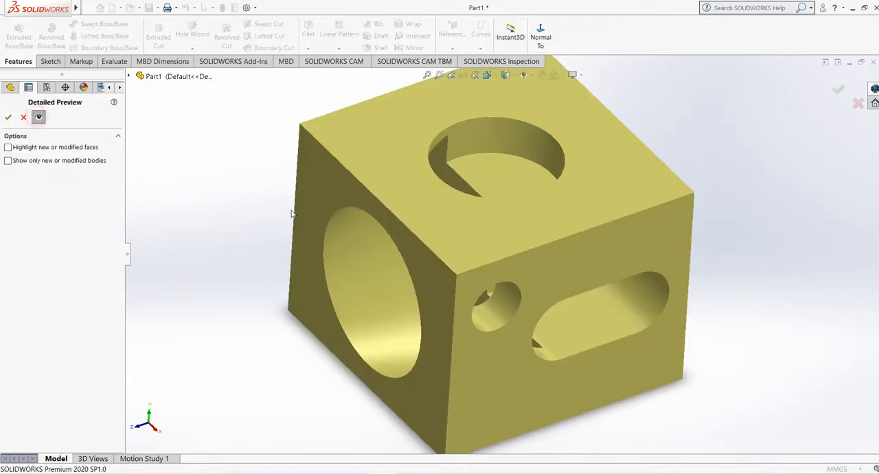
mouse_move(309, 165)
middle_mouse_down()
mouse_move(367, 109)
mouse_move(218, 218)
mouse_move(216, 167)
mouse_move(206, 213)
mouse_move(312, 162)
middle_mouse_up()
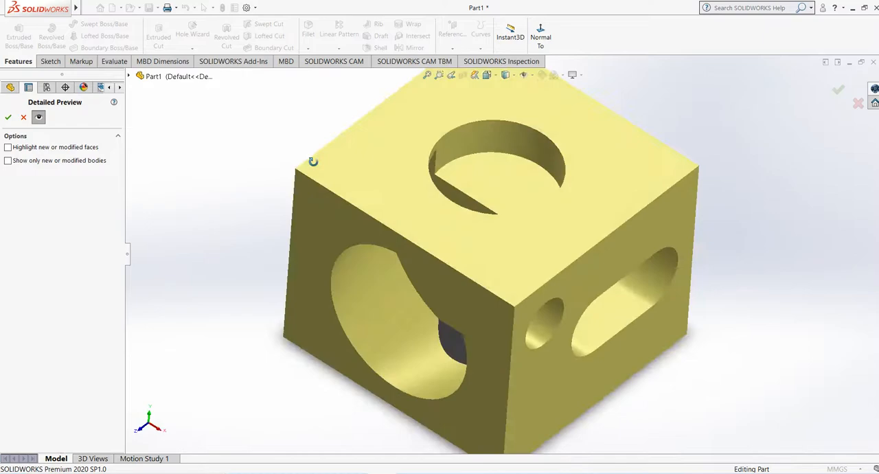
left_click(6, 116)
middle_click_drag(247, 253, 239, 218)
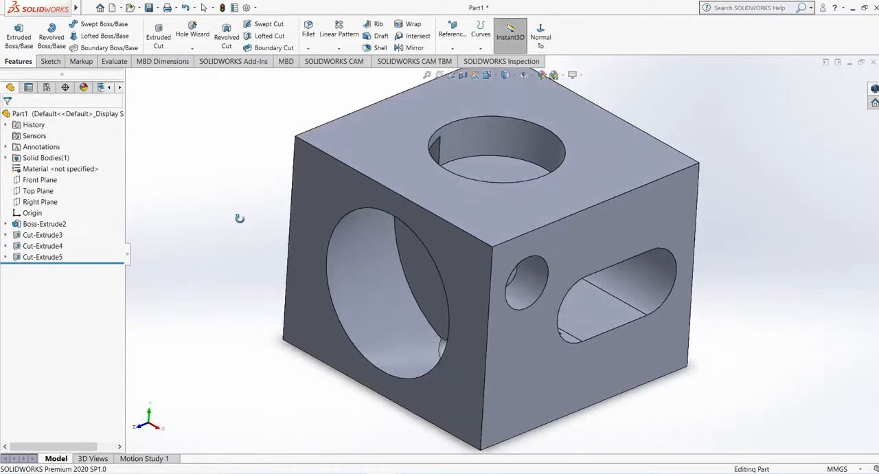
Step: Edit the drafted front-face cut to turn off its outward draft, and inspect the tapered hole
left_click(42, 257)
right_click(43, 257)
left_click(67, 235)
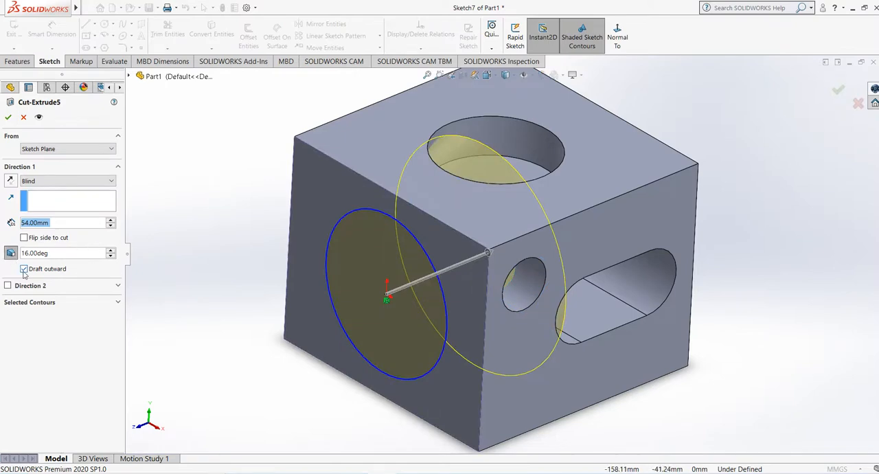
left_click(24, 269)
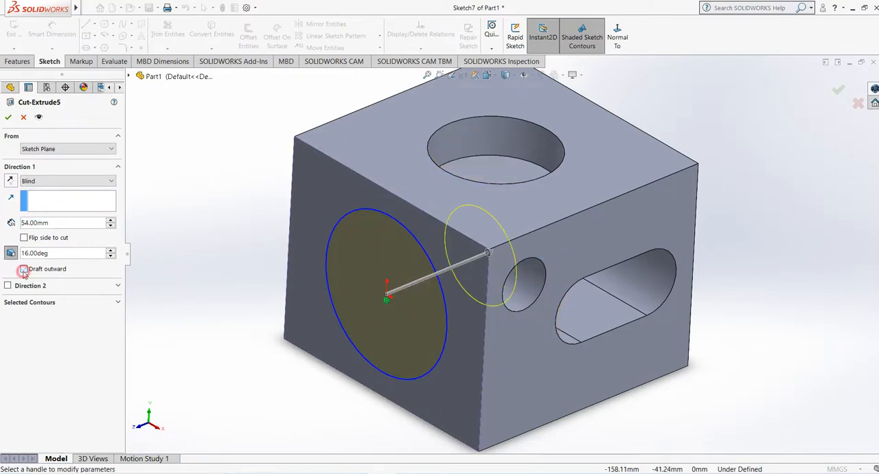
left_click(7, 118)
middle_click_drag(263, 241, 385, 300)
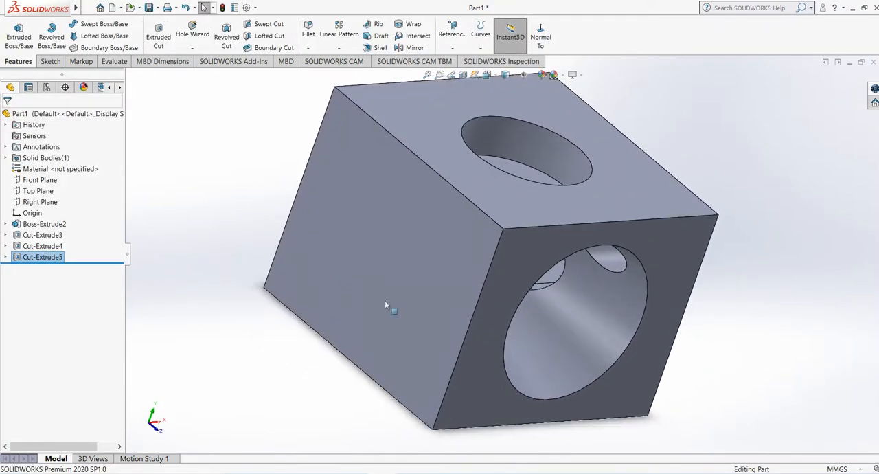
left_click(585, 315)
middle_click_drag(589, 347, 474, 278)
left_click(235, 294)
middle_click_drag(257, 275, 250, 329)
key("f")
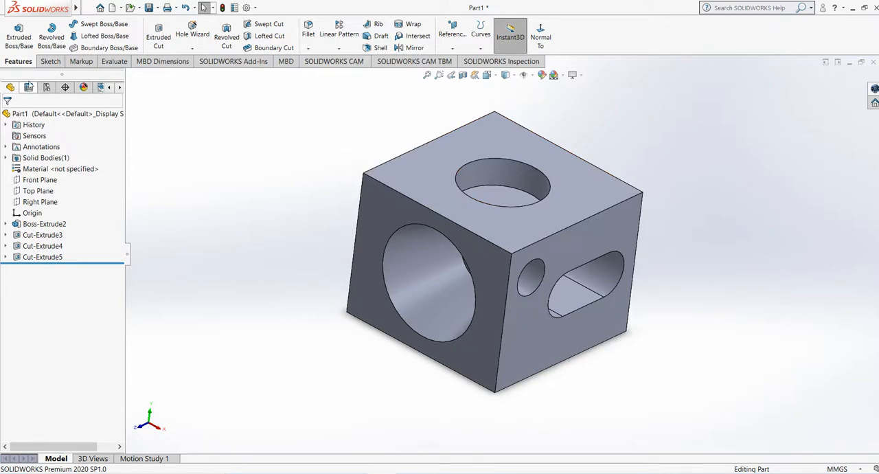
Step: Delete the block's base extrusion together with its dependent cut features
left_click(42, 224)
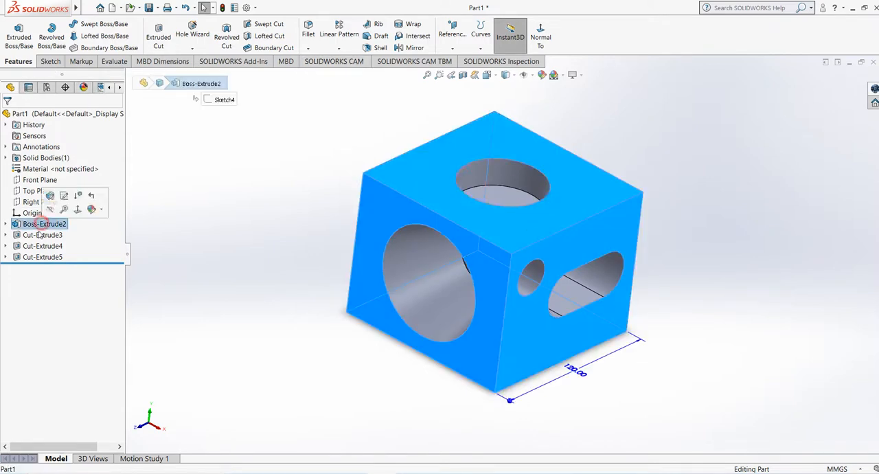
left_click(41, 235, "ctrl")
left_click(38, 247, "ctrl")
right_click(36, 253)
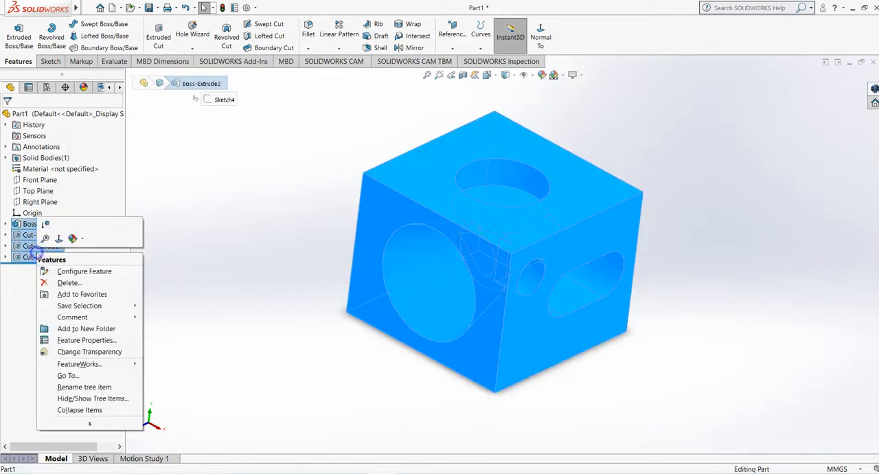
left_click(58, 281)
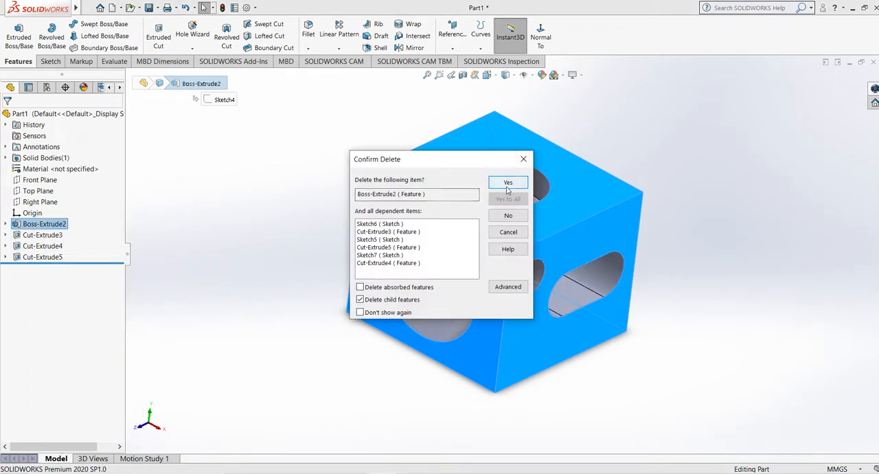
left_click(520, 185)
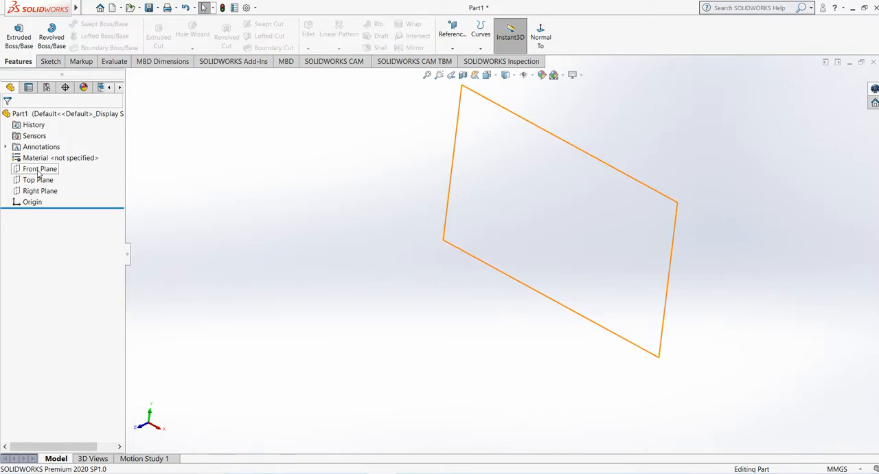
Step: Sketch a center rectangle about 166 mm wide and 118 mm high at the origin on the Front Plane
left_click(39, 170)
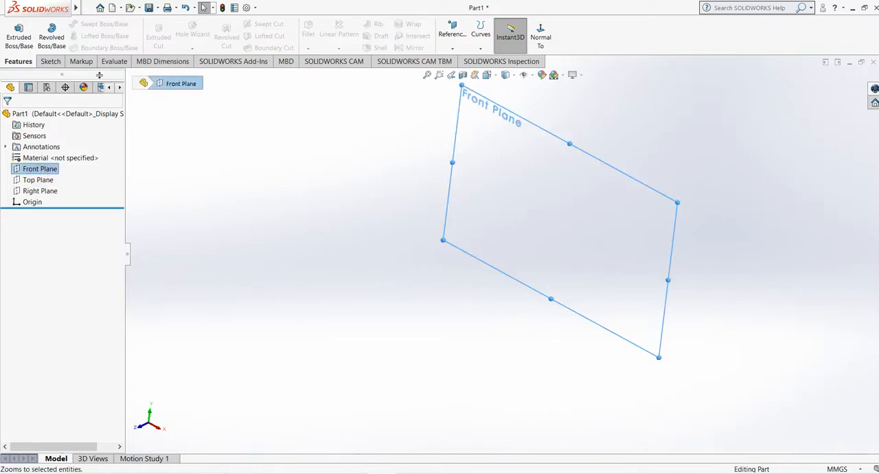
left_click(40, 62)
left_click(13, 31)
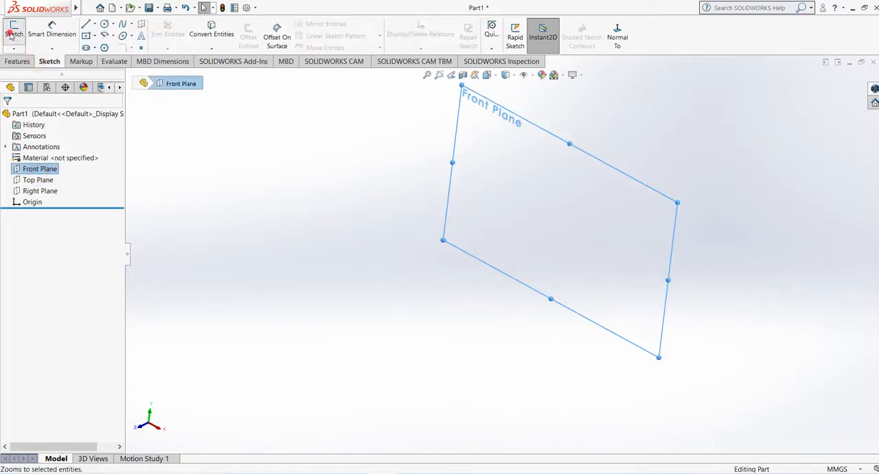
left_click(85, 35)
left_click(504, 254)
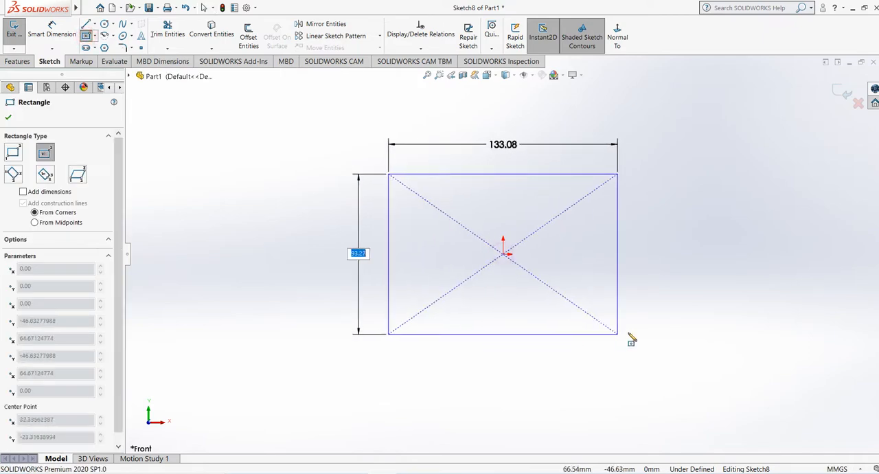
left_click(646, 347)
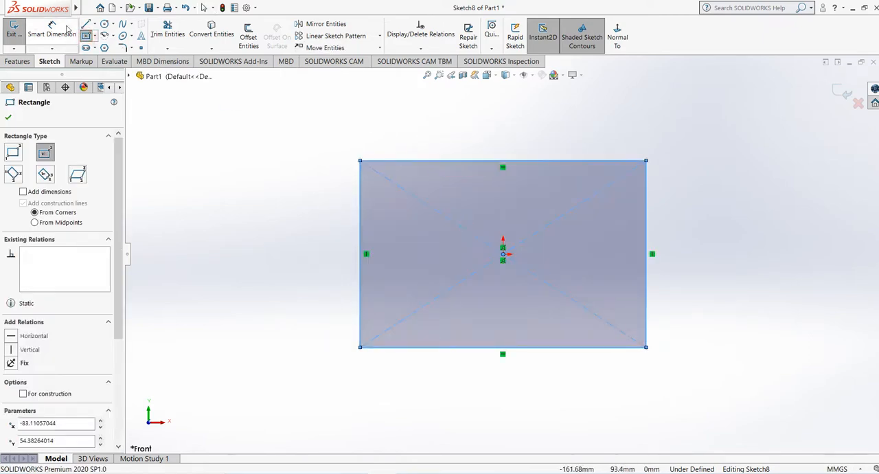
Step: Dimension the rectangle to 180 mm wide and 120 mm high
left_click(51, 31)
left_click(503, 161)
left_click(509, 140)
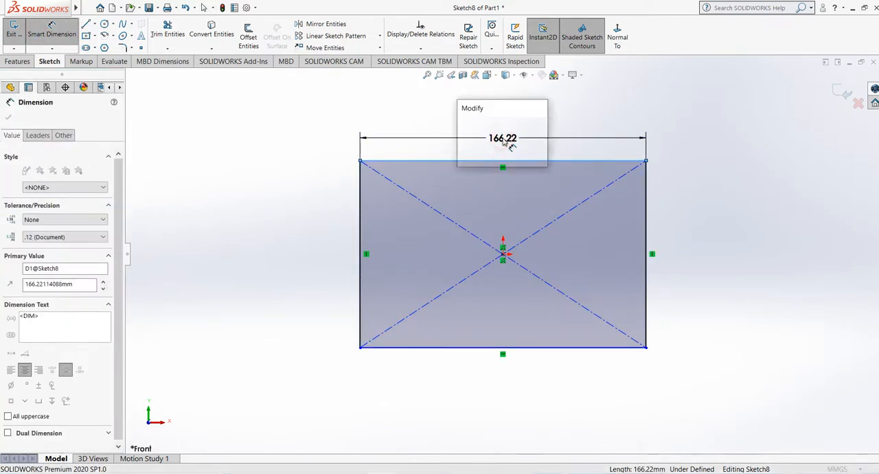
type("180")
key("Return")
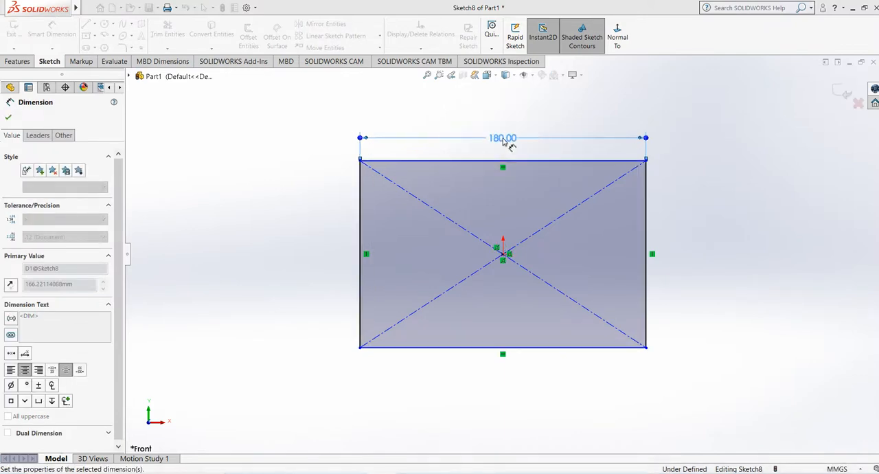
left_click(358, 219)
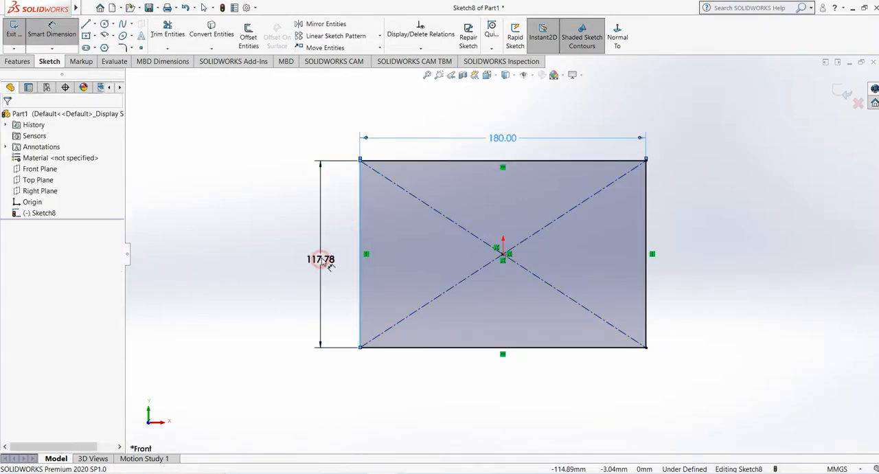
left_click(318, 256)
type("120")
key("Return")
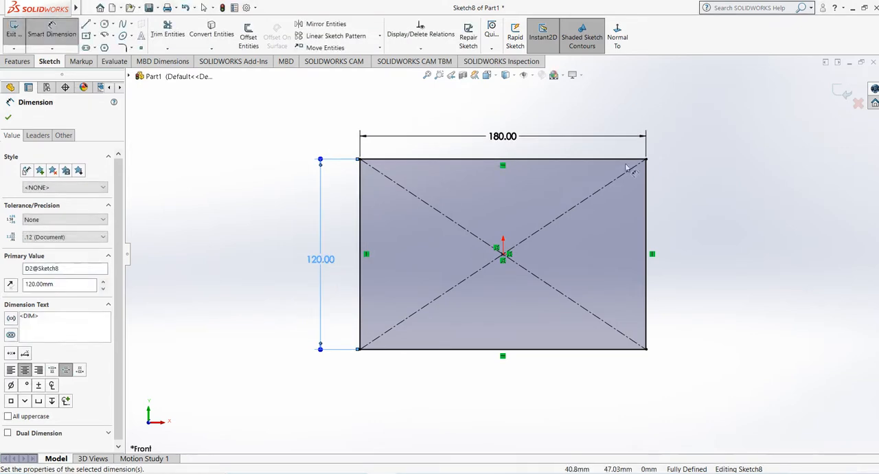
Step: Exit the rectangle sketch and extrude the 180 × 120 mm profile to a blind depth of 148 mm
left_click(842, 92)
mouse_move(669, 202)
middle_mouse_down()
mouse_move(611, 263)
mouse_move(640, 254)
middle_mouse_up()
left_click(16, 61)
left_click(19, 36)
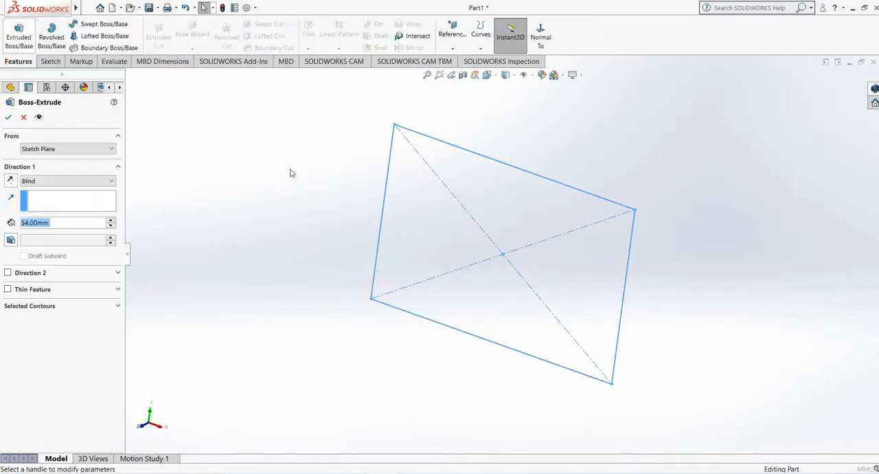
left_click_drag(411, 301, 304, 351)
left_click(8, 119)
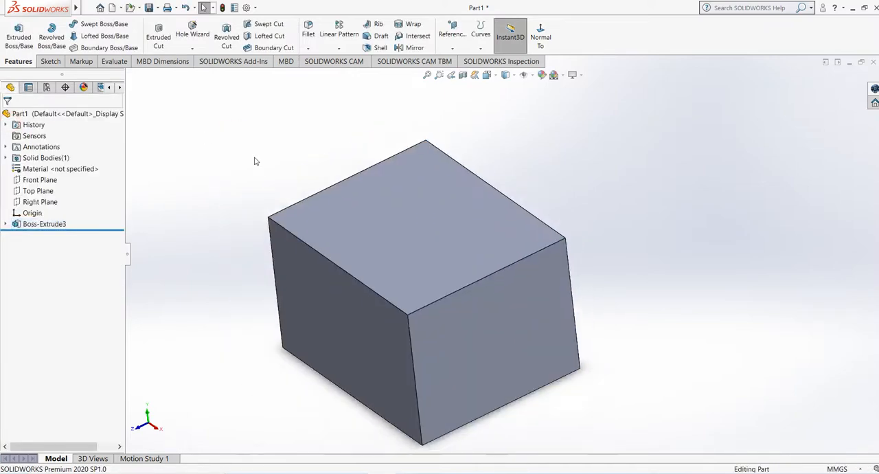
Step: Sketch a vertical centerline on the block's upper face, from the origin to the opposite edge, 148 mm long
left_click(495, 249)
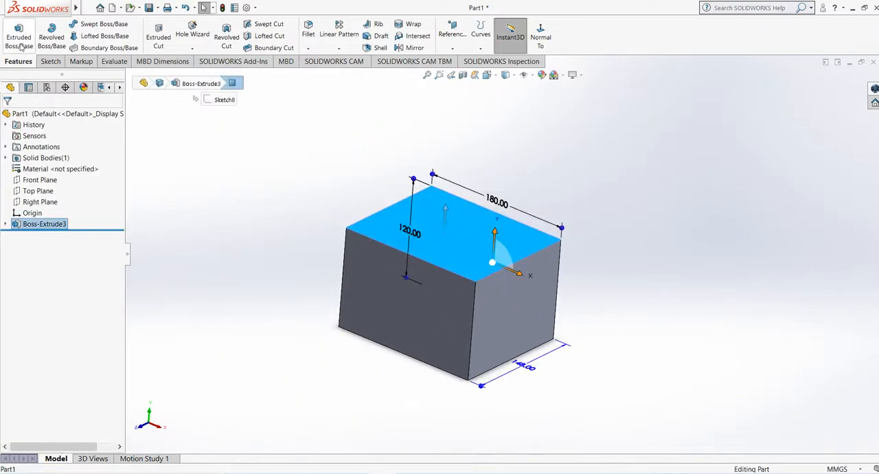
left_click(46, 60)
left_click(16, 31)
left_click(104, 24)
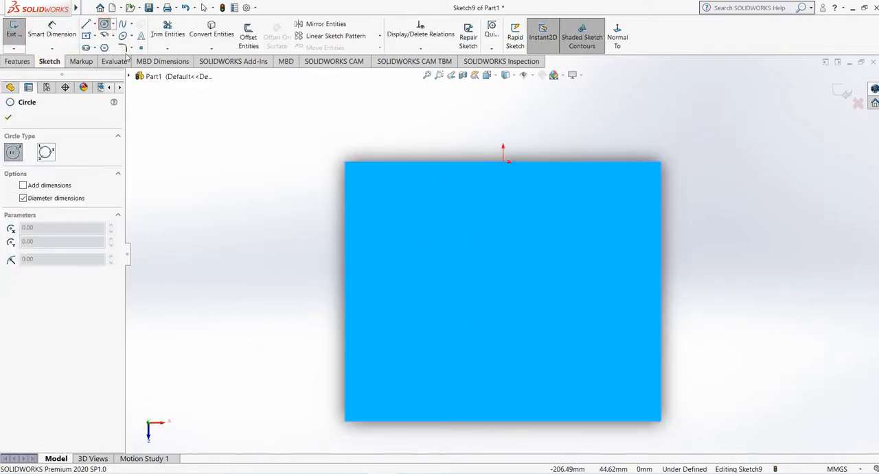
left_click(96, 24)
left_click(105, 47)
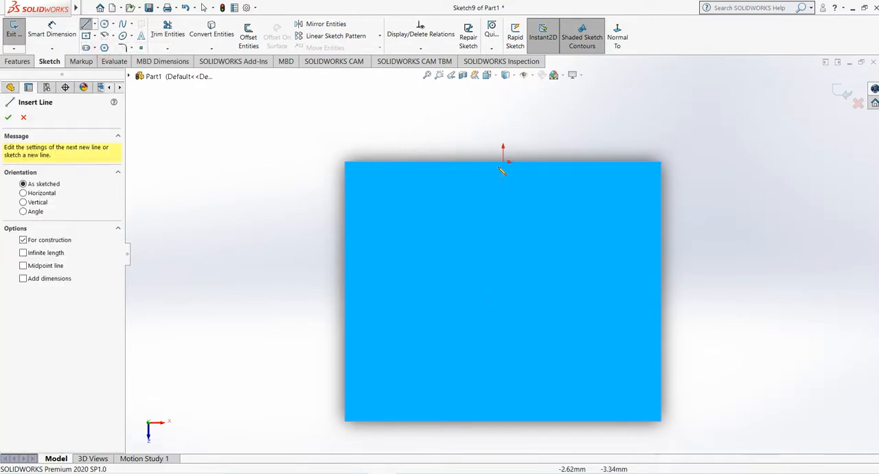
left_click(503, 162)
left_click(503, 421)
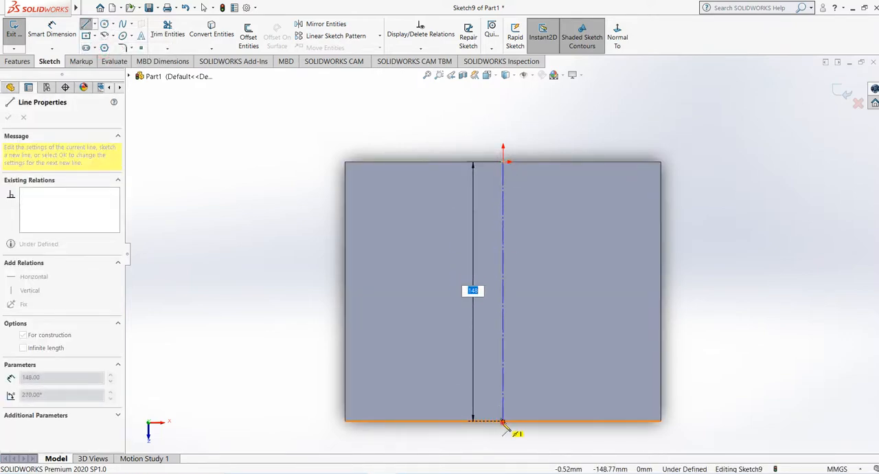
right_click(450, 325)
left_click(489, 338)
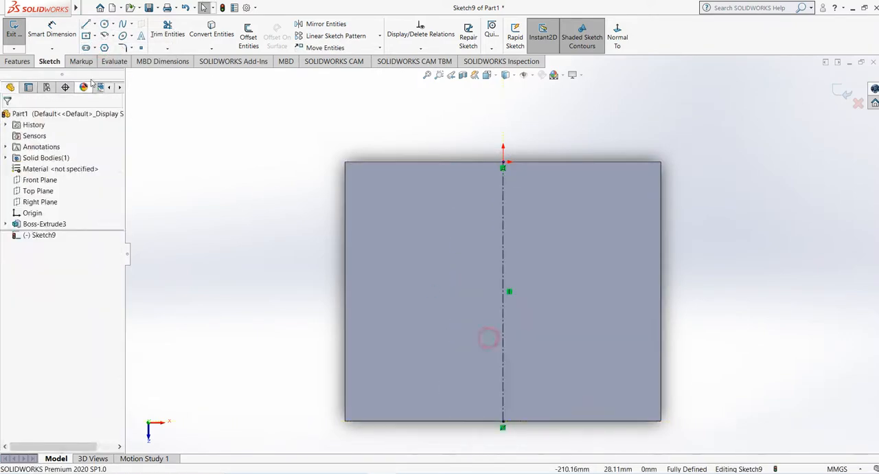
Step: Sketch a circle of about 49 mm radius centered near the middle of the centerline, and exit the sketch
left_click(104, 24)
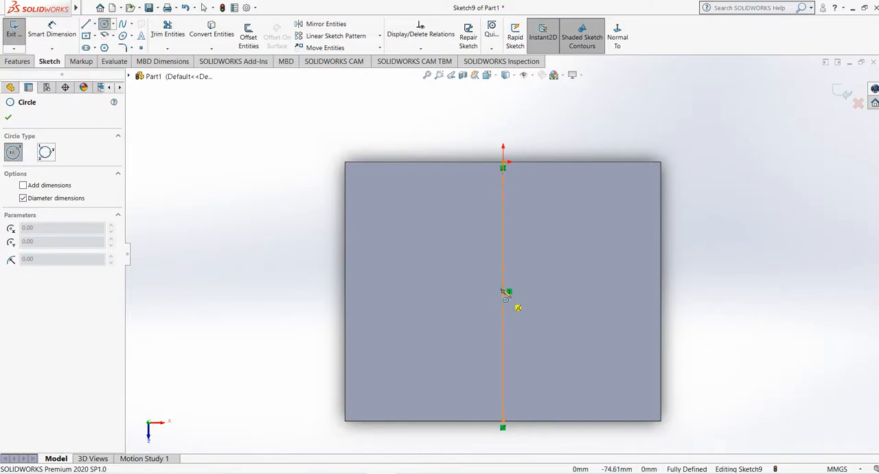
left_click(503, 289)
left_click(571, 342)
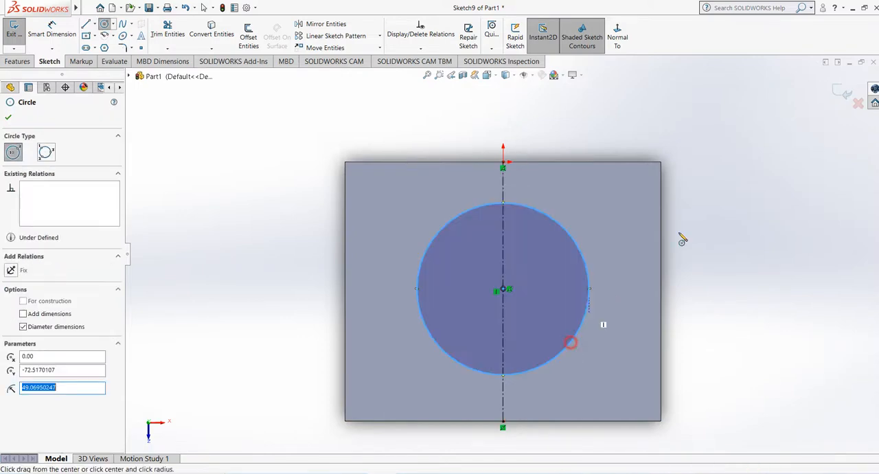
right_click(823, 102)
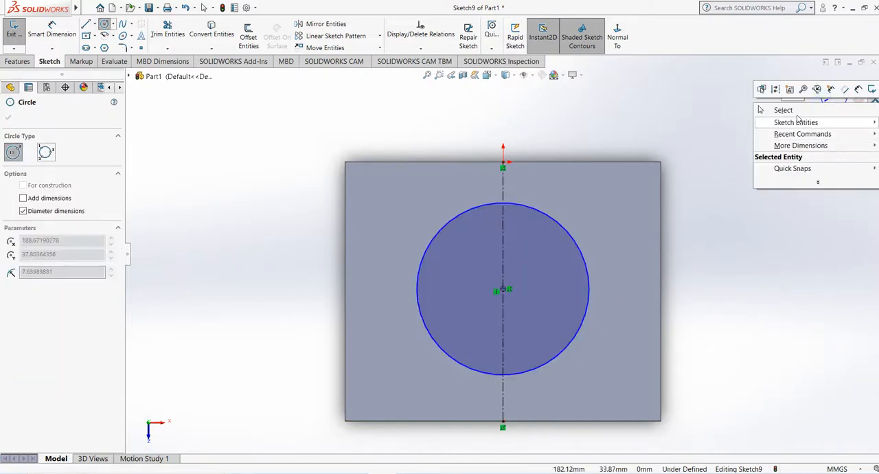
left_click(795, 110)
left_click(843, 96)
Step: Start an Extruded Cut from the circle sketch with a blind depth of 63 mm into the block
scroll(425, 328, "up", 1)
middle_click_drag(426, 328, 389, 193)
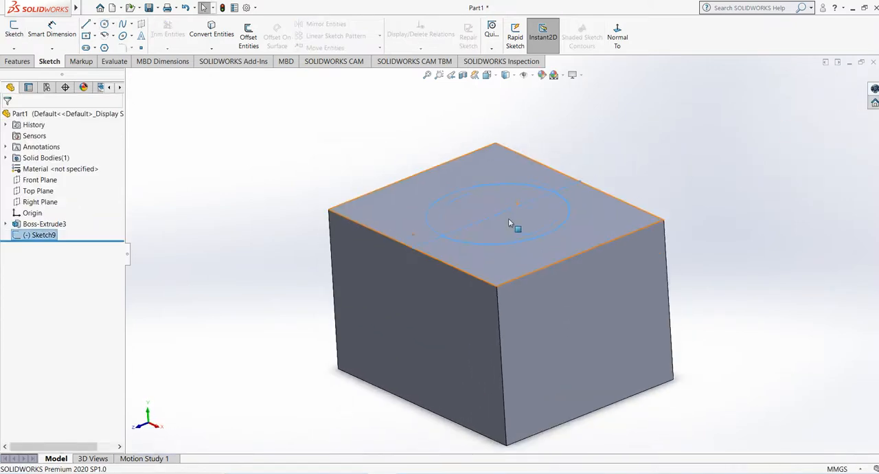
left_click(17, 62)
left_click(158, 37)
mouse_move(240, 167)
middle_mouse_down()
mouse_move(250, 169)
mouse_move(240, 177)
middle_mouse_up()
left_click(503, 425)
left_click(504, 312)
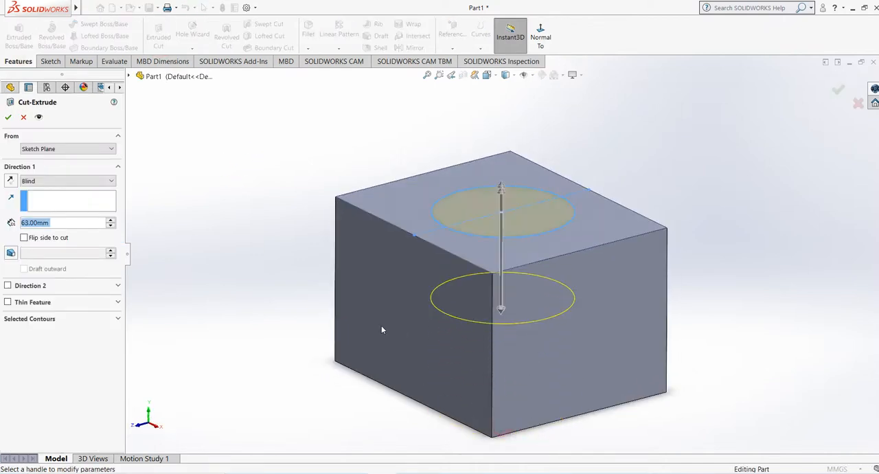
middle_click_drag(383, 327, 337, 292)
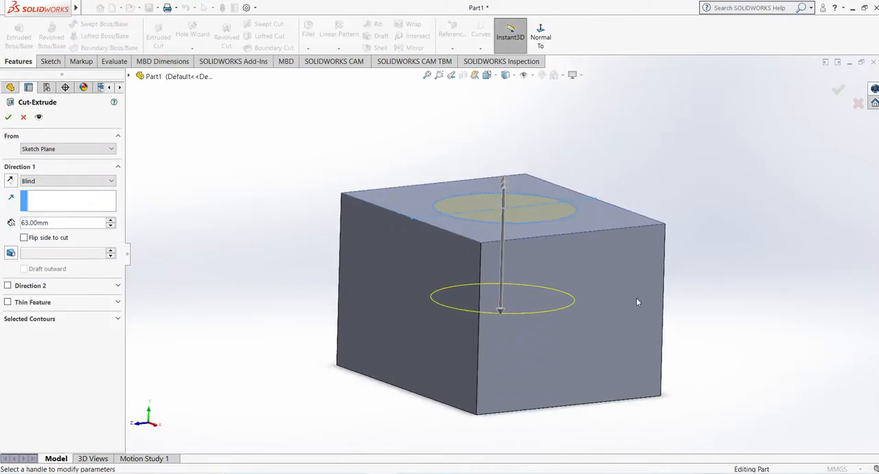
scroll(636, 297, "down", 2)
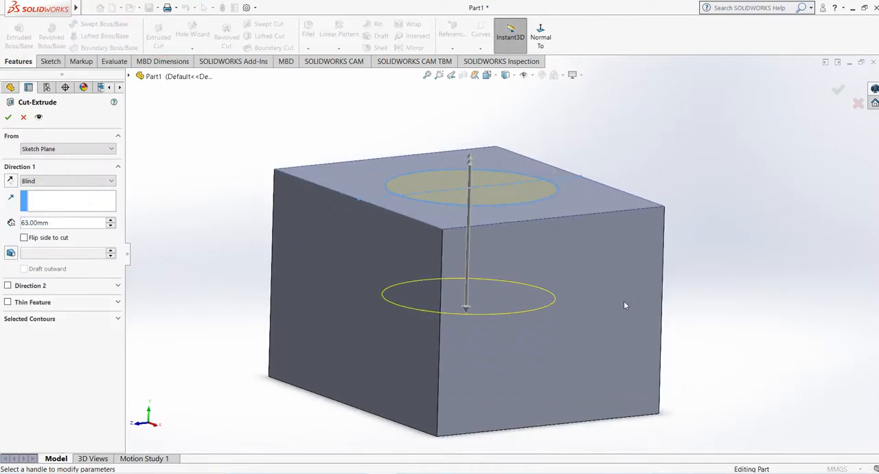
Step: Examine the circular pocket in the cut's detailed preview, then return to its settings and look over the block
left_click(38, 117)
middle_click_drag(295, 189, 435, 195)
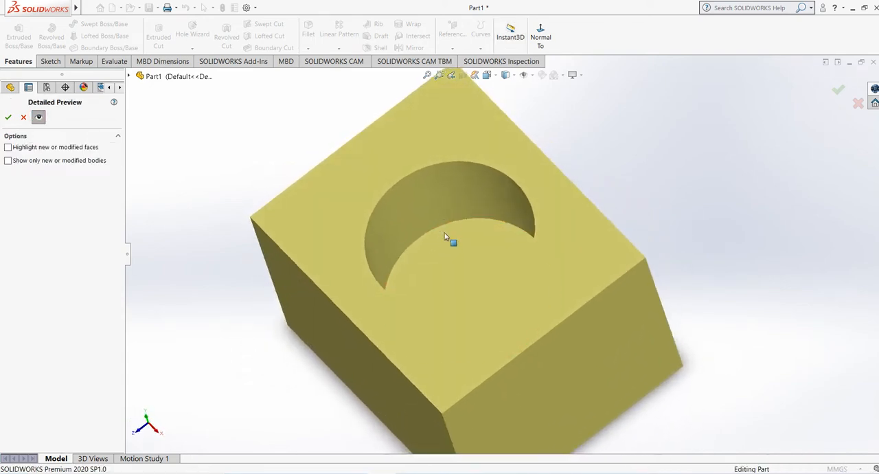
left_click(38, 118)
middle_click_drag(330, 258, 339, 187)
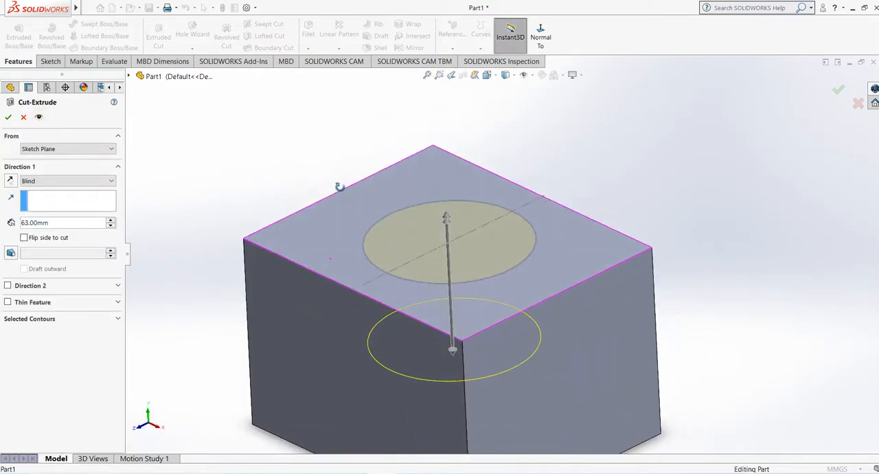
scroll(281, 222, "up", 2)
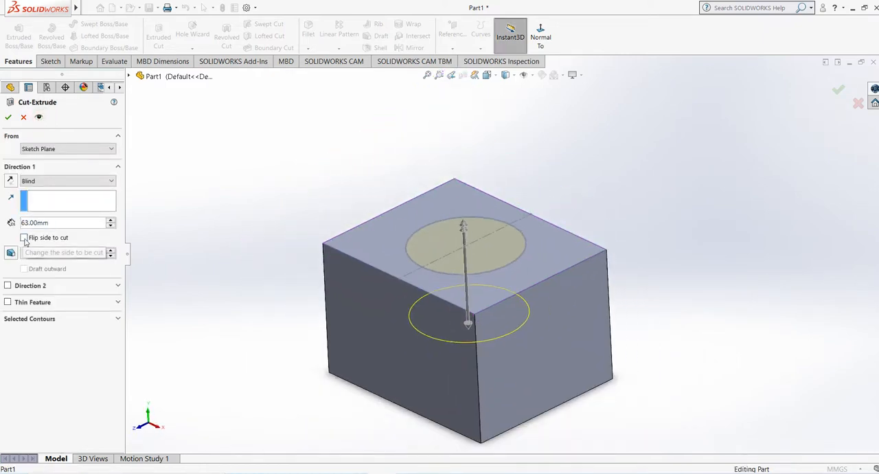
middle_click_drag(564, 376, 459, 333)
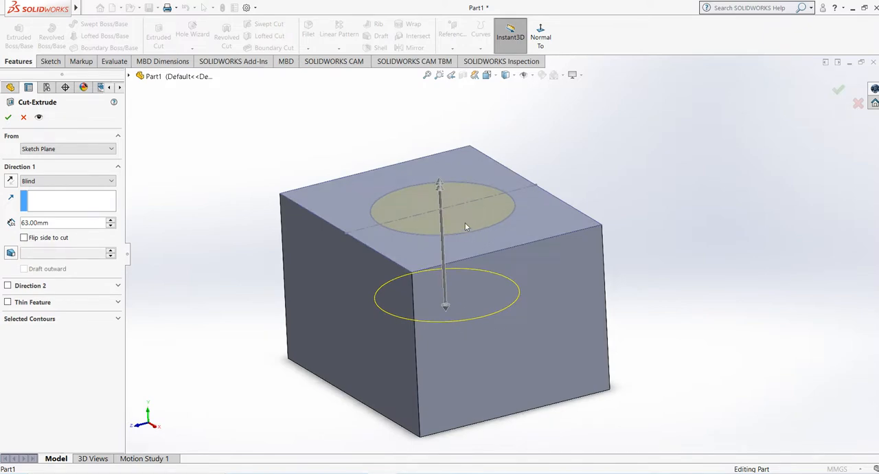
middle_click_drag(466, 303, 479, 212)
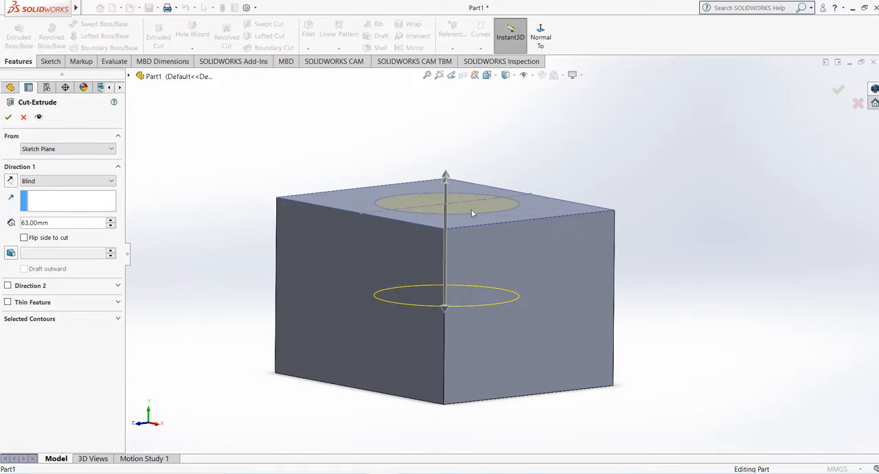
Step: Flip the side to cut so the material around the circle is removed, accept the cut and inspect the cylinder
left_click(24, 239)
middle_click_drag(290, 189, 267, 257)
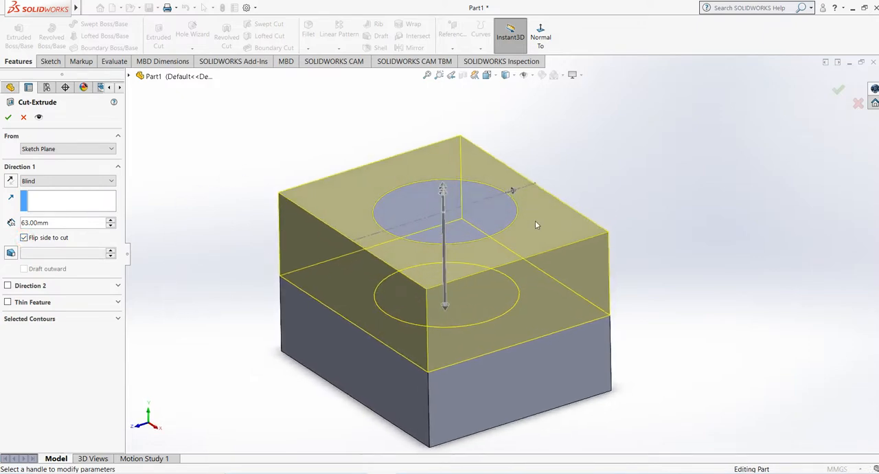
middle_click_drag(532, 255, 522, 210)
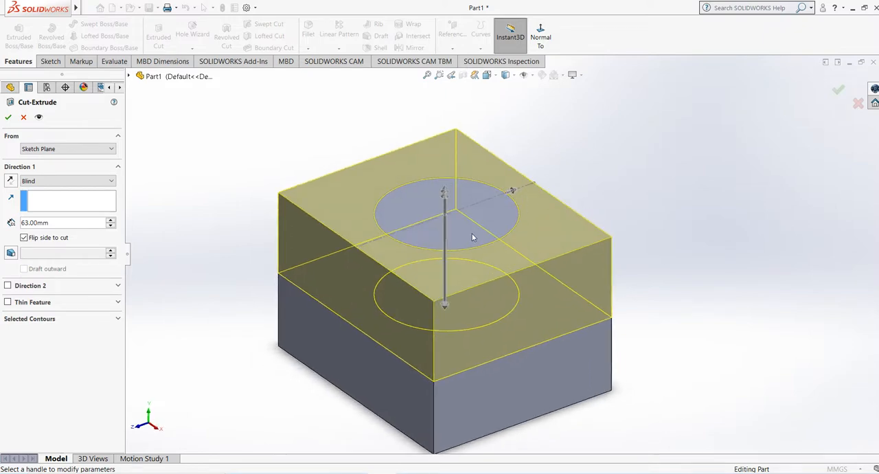
left_click(7, 117)
middle_click_drag(174, 221, 198, 182)
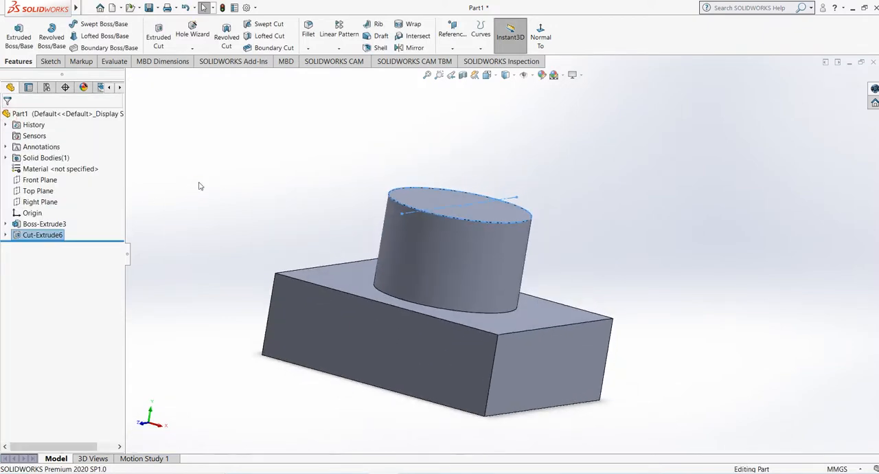
scroll(500, 305, "down", 2)
middle_click_drag(498, 304, 478, 322)
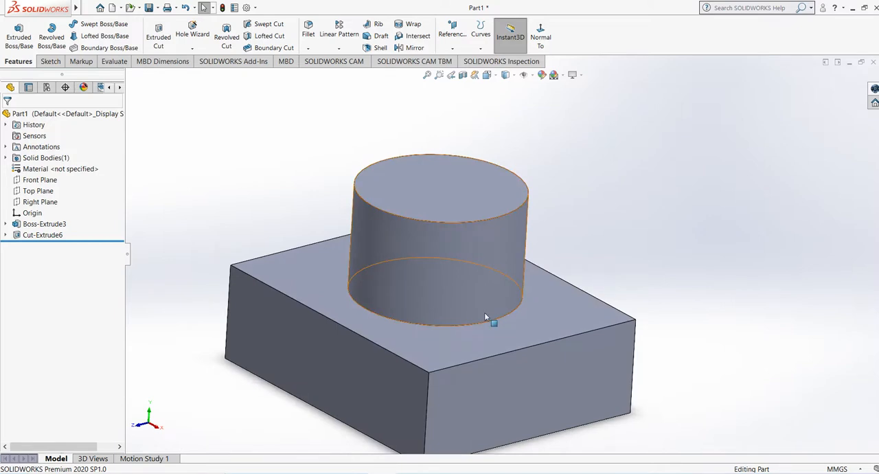
scroll(485, 313, "up", 3)
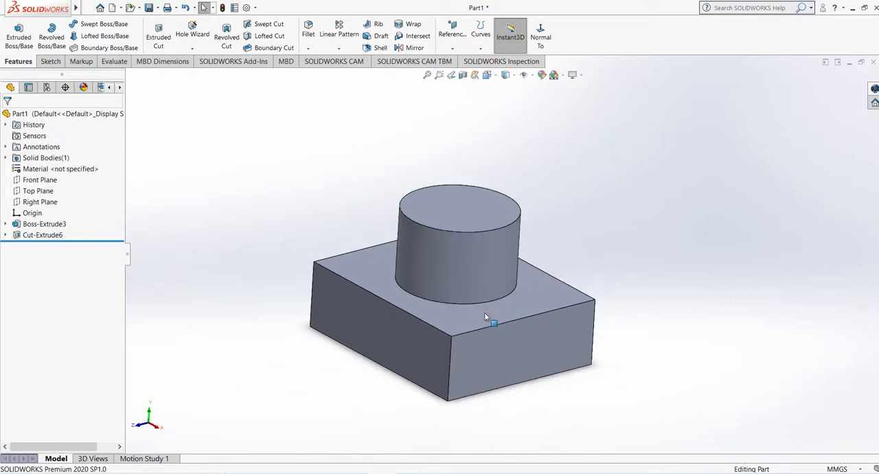
middle_click_drag(484, 313, 510, 275)
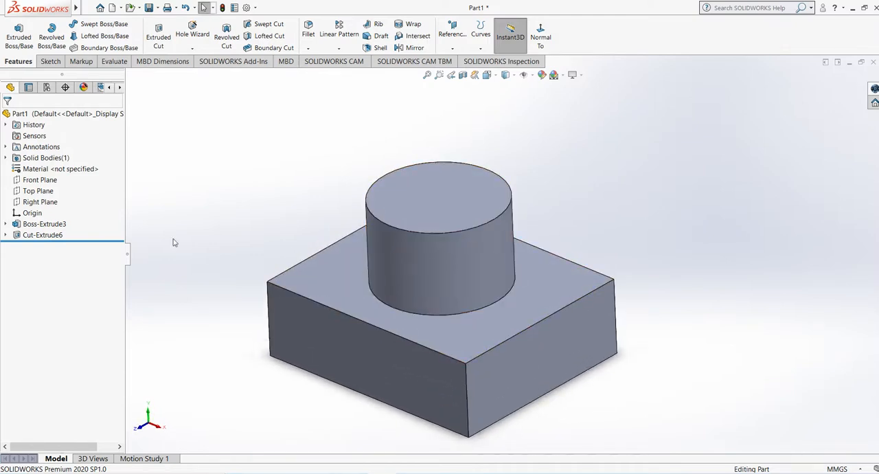
Step: Edit the flipped circular cut and set its blind depth to 68 mm
left_click(44, 235)
right_click(43, 235)
left_click(71, 205)
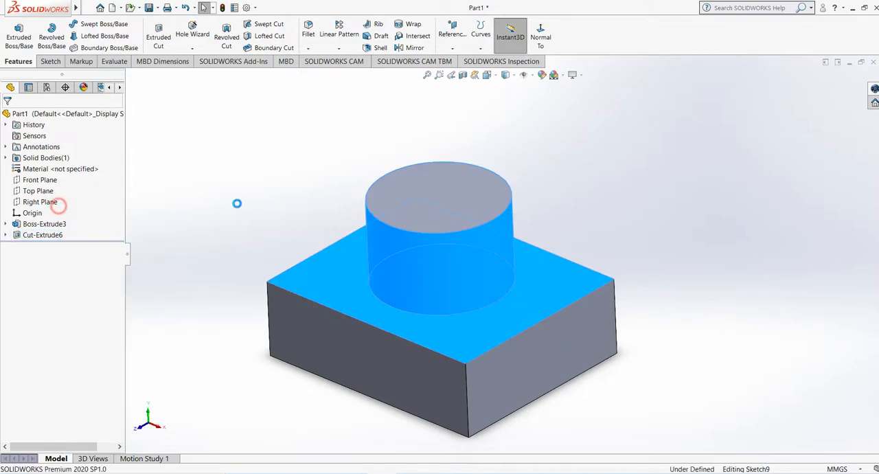
mouse_move(239, 208)
middle_mouse_down()
mouse_move(251, 167)
mouse_move(230, 195)
middle_mouse_up()
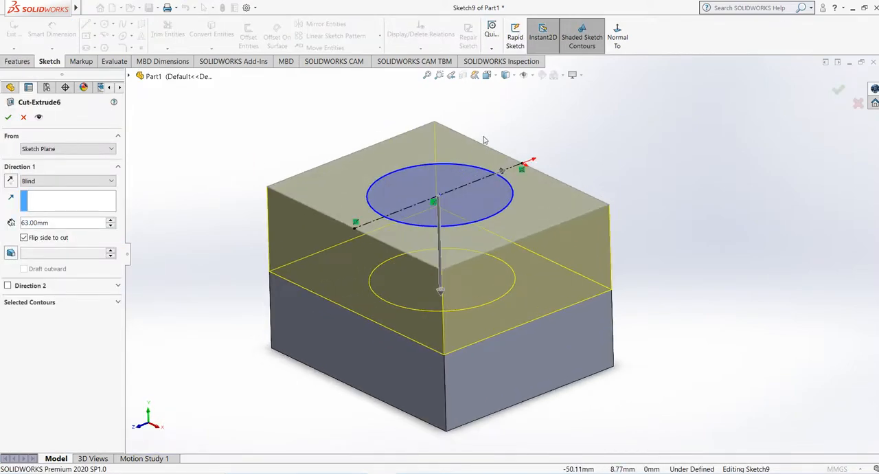
scroll(562, 179, "down", 1)
middle_click_drag(562, 179, 593, 222)
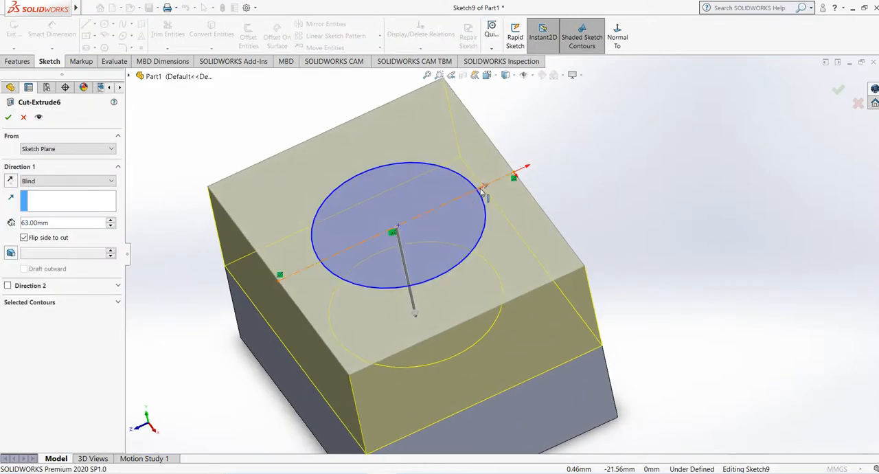
middle_click_drag(497, 240, 440, 275)
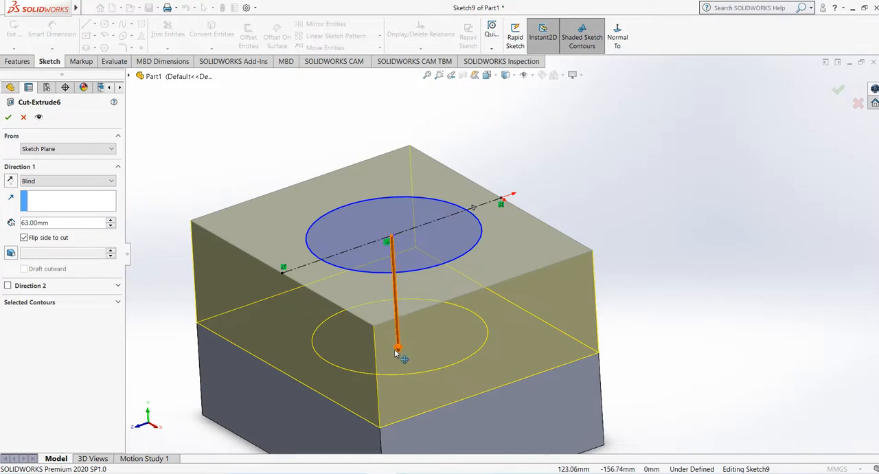
mouse_move(399, 349)
left_mouse_down()
mouse_move(405, 399)
mouse_move(399, 354)
left_mouse_up()
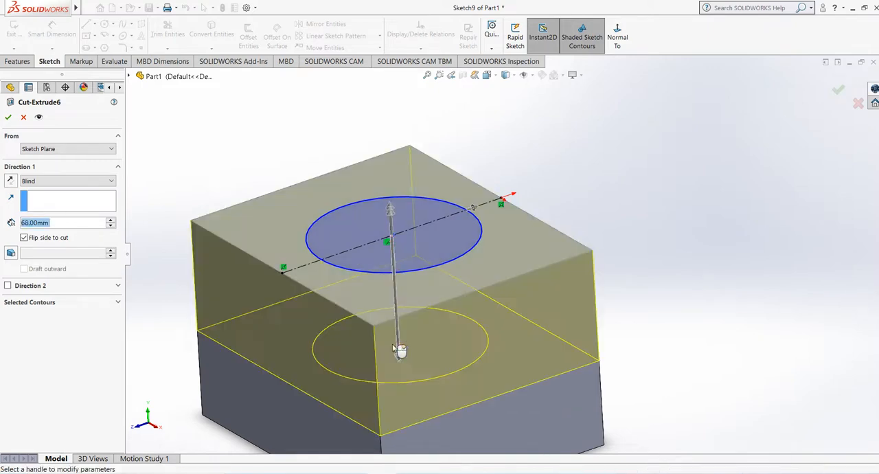
Step: Turn on draft for the cut at 21 degrees, trying Draft outward and switching it back off
left_click(12, 254)
left_click(112, 251)
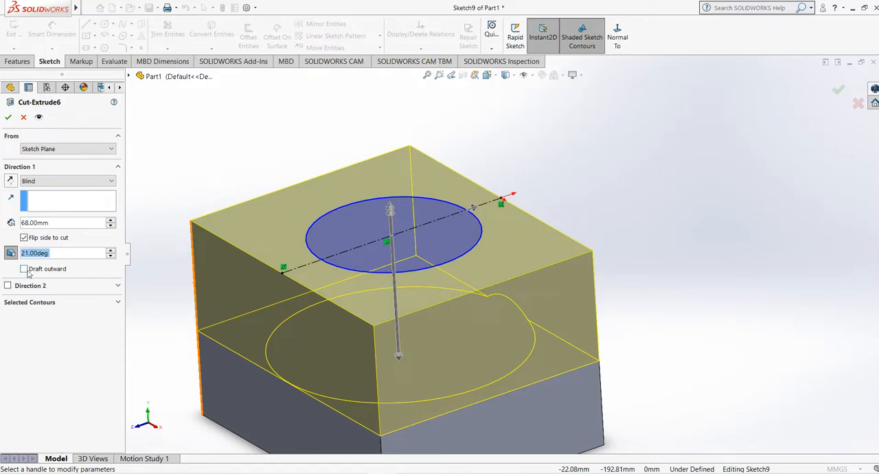
scroll(438, 301, "up", 2)
middle_click_drag(440, 301, 423, 289)
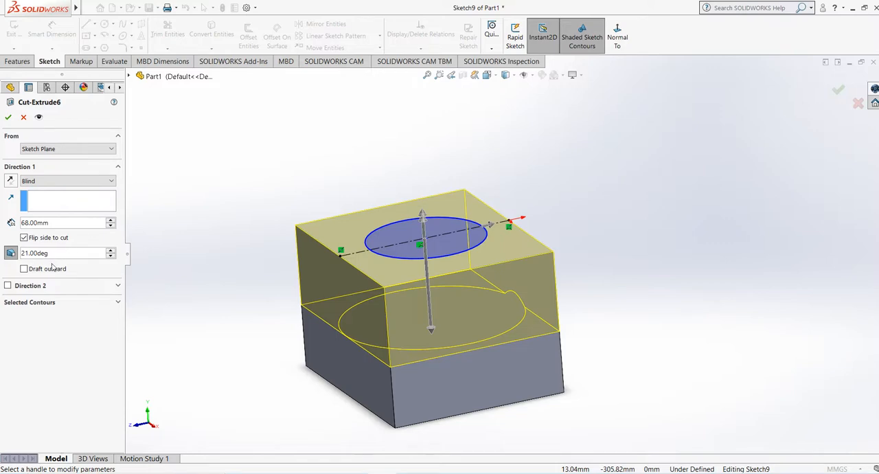
left_click(24, 270)
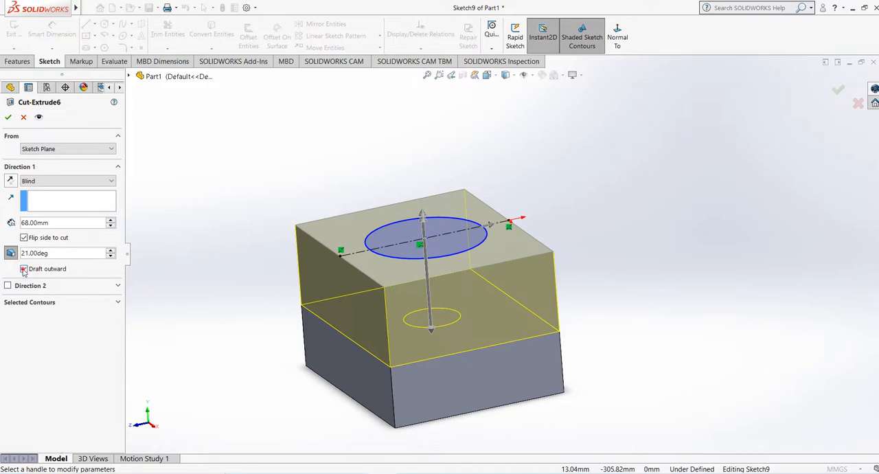
left_click(25, 269)
Step: Set the cut's draft angle to 10 degrees, accept the edit and inspect the tapered boss on the block
left_click(110, 256)
left_click(109, 256)
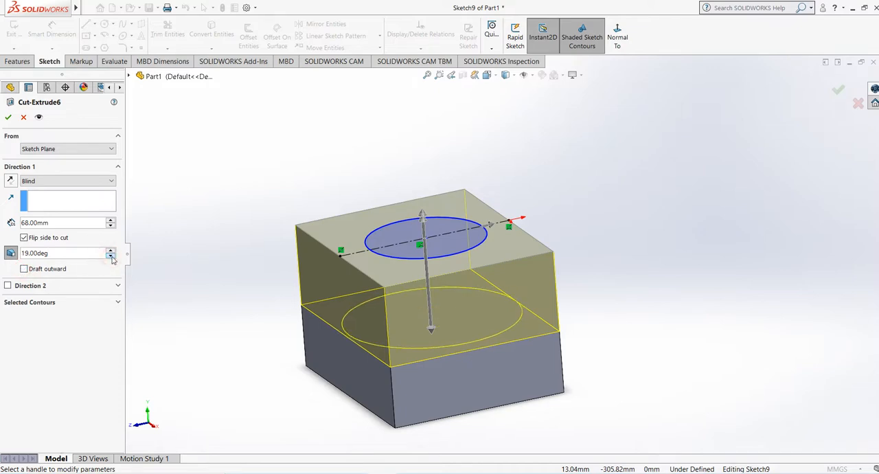
left_click(111, 257)
mouse_move(350, 315)
middle_mouse_down()
mouse_move(358, 257)
mouse_move(345, 311)
middle_mouse_up()
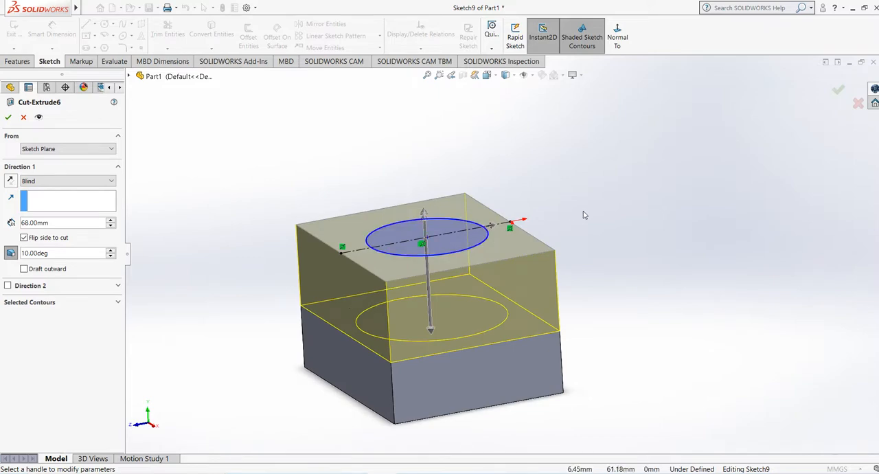
left_click(8, 116)
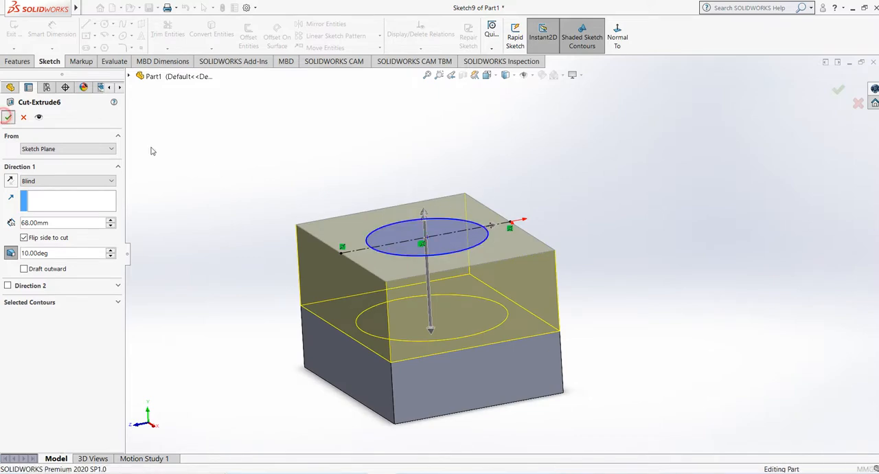
middle_click_drag(178, 163, 205, 210)
middle_click_drag(496, 320, 504, 287)
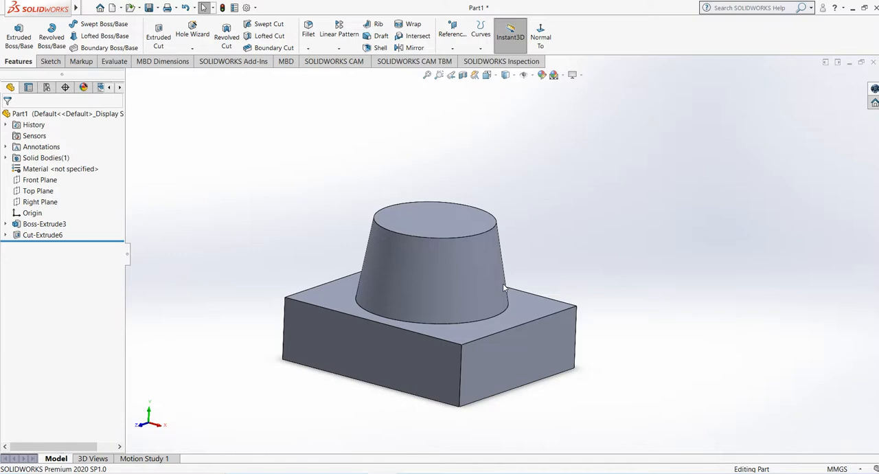
mouse_move(485, 290)
middle_mouse_down()
mouse_move(474, 290)
mouse_move(492, 300)
middle_mouse_up()
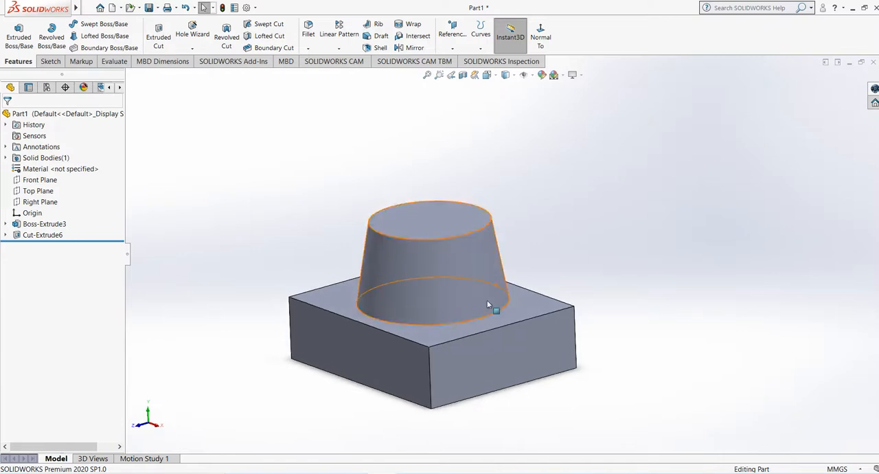
middle_click_drag(531, 345, 533, 354)
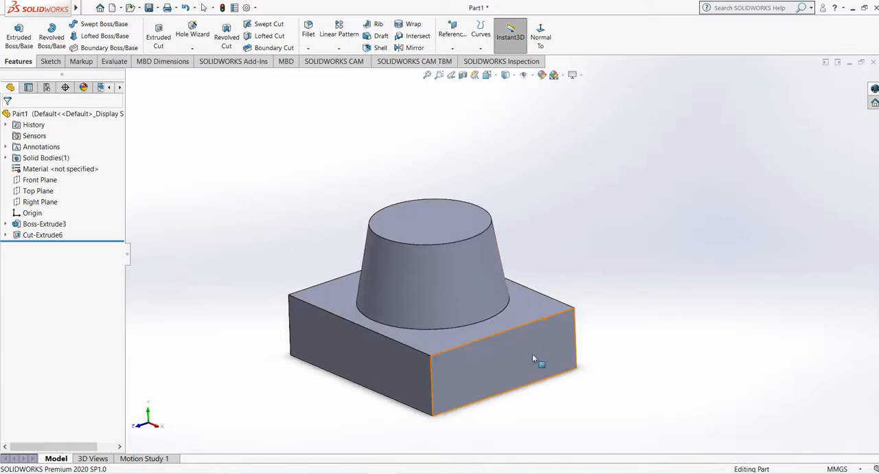